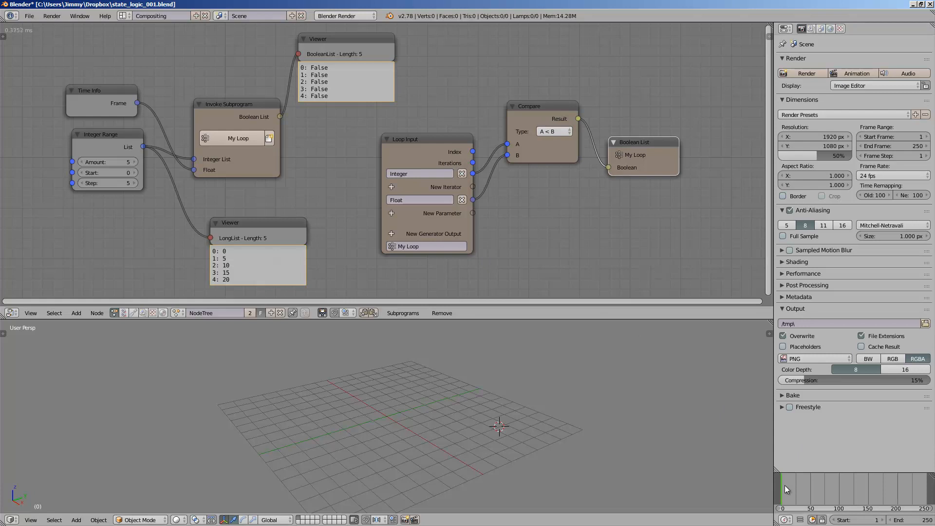
Scrub the timeline back to the start and nudge the Invoke Subprogram and boolean list Viewer nodes slightly apart.
mouse_move(785, 485)
left_mouse_down()
mouse_move(793, 487)
mouse_move(779, 490)
left_mouse_up()
middle_click_drag(385, 461, 354, 447)
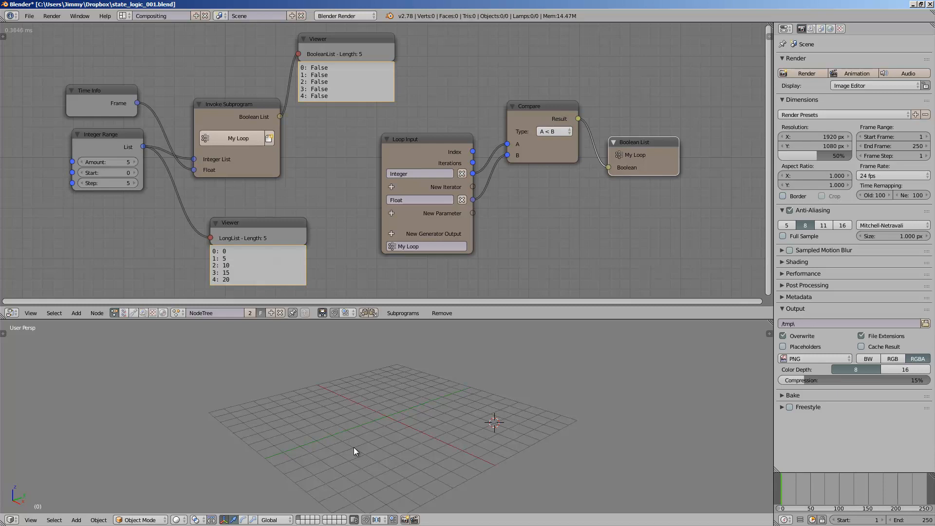
middle_click_drag(544, 245, 548, 253)
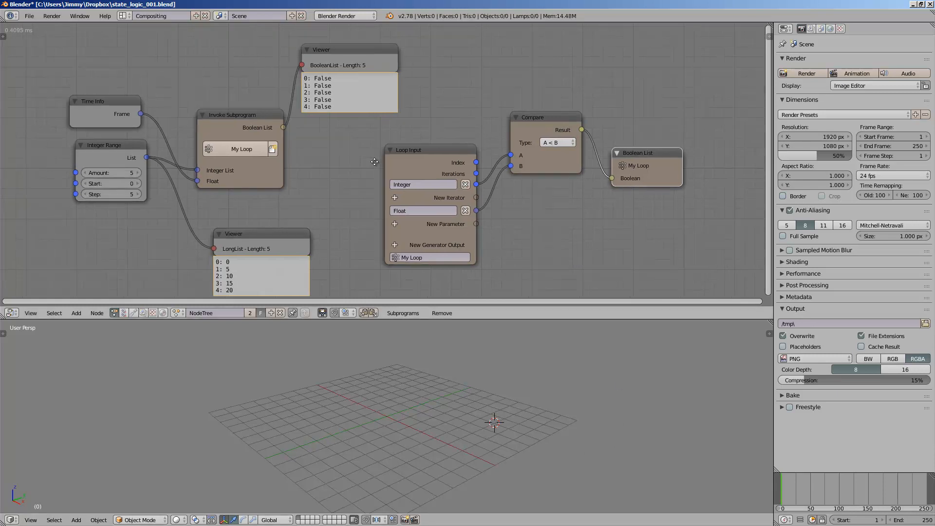
left_click_drag(238, 113, 230, 109)
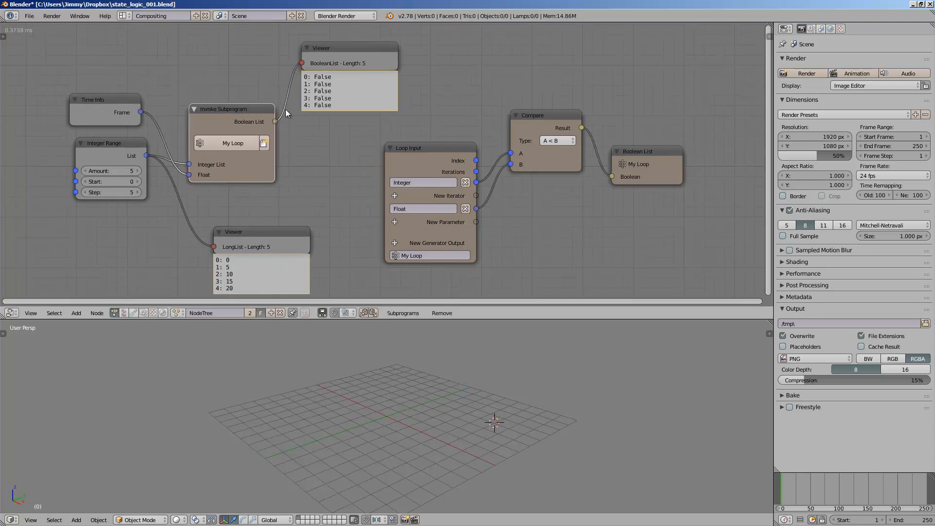
left_click_drag(330, 72, 336, 73)
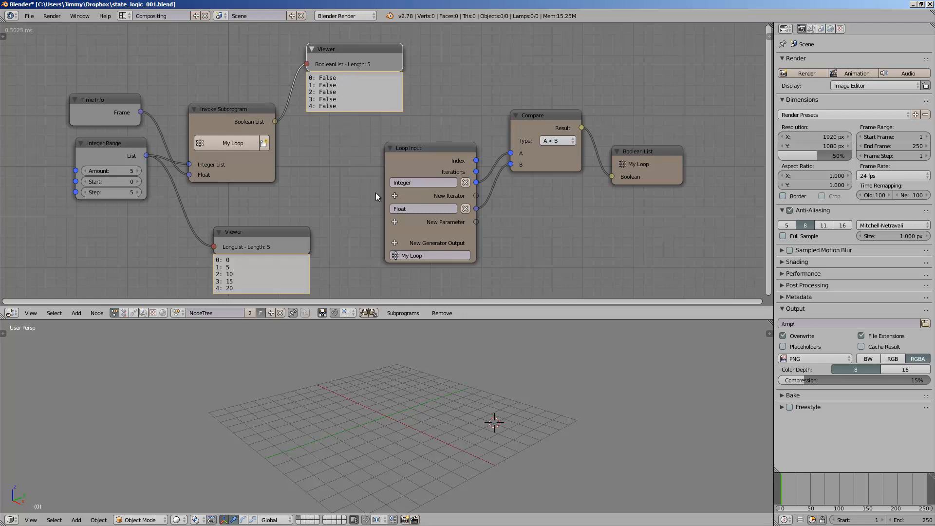
Add a cube mesh to the 3D scene and place it above the grid.
middle_click_drag(397, 417, 373, 390)
key("shift+a")
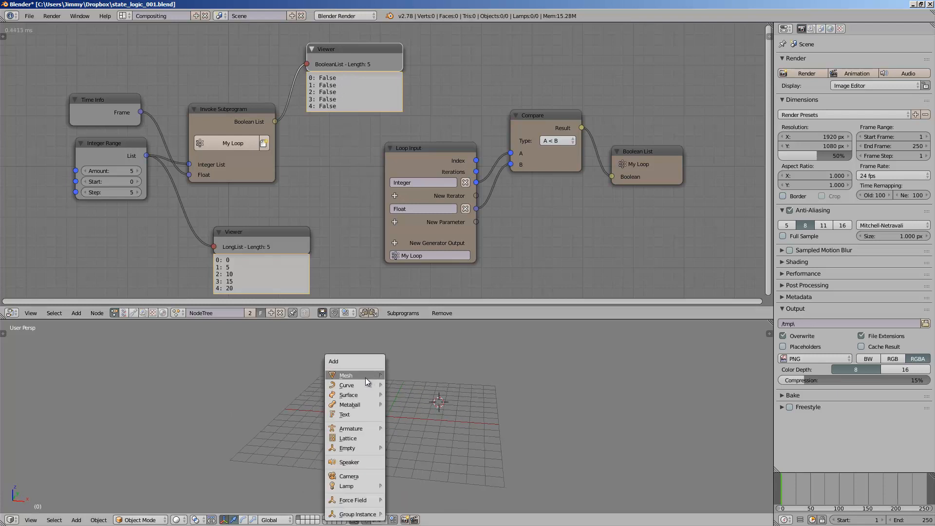
mouse_move(366, 378)
left_click(414, 385)
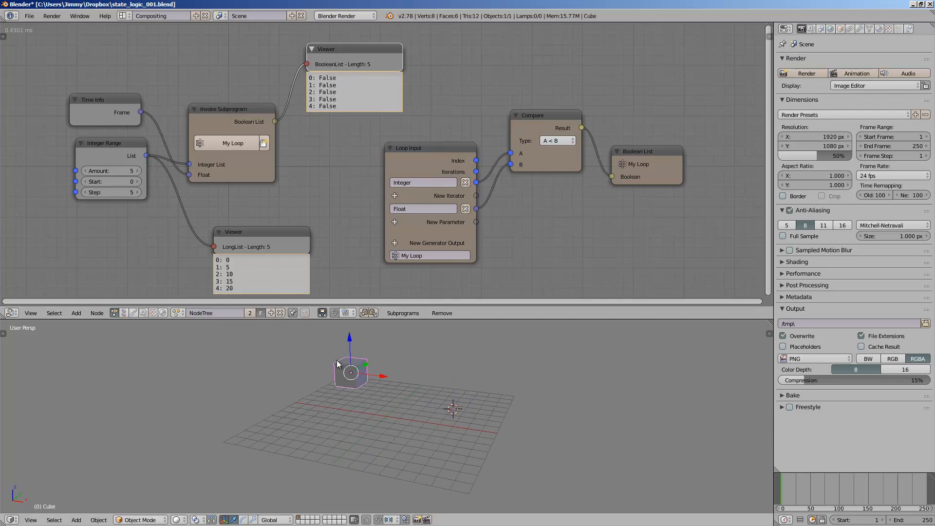
key("shift+d")
left_click(400, 363)
key("x")
left_click(399, 364)
right_click(370, 362)
Add a plane mesh beneath the cube and scale it up into a large floor extending past the grid.
middle_click_drag(369, 391, 374, 386)
key("shift+a")
mouse_move(371, 374)
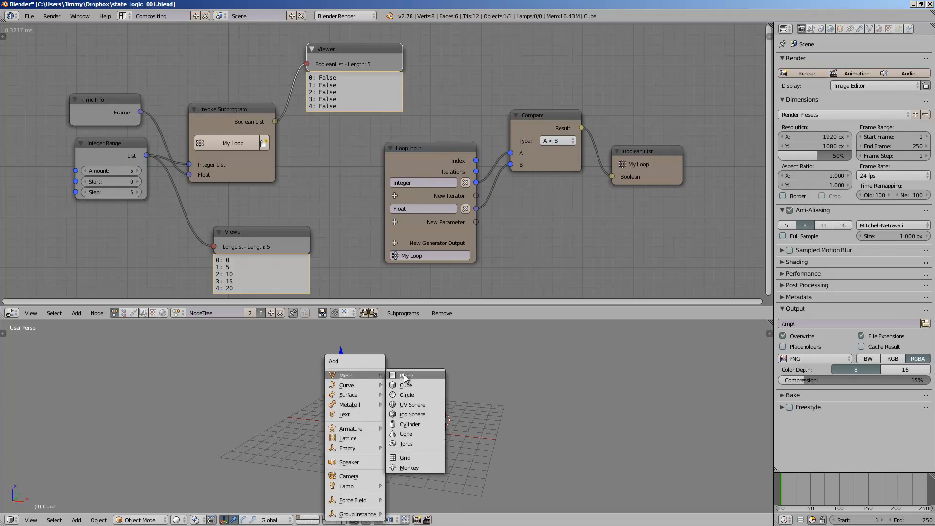
left_click(405, 376)
key("s")
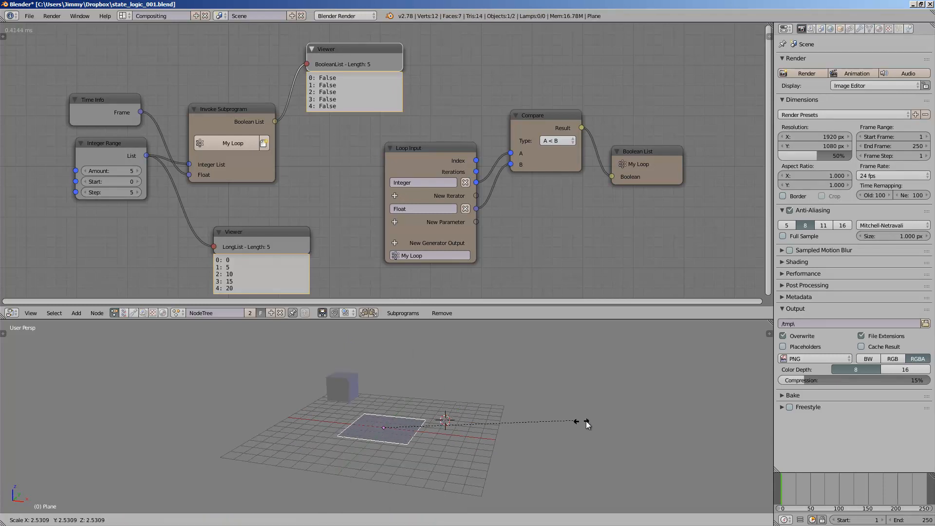
left_click(539, 404)
key("s")
left_click(630, 423)
Open the physics properties with the large floor plane selected.
middle_click_drag(469, 396, 357, 376)
right_click(363, 381)
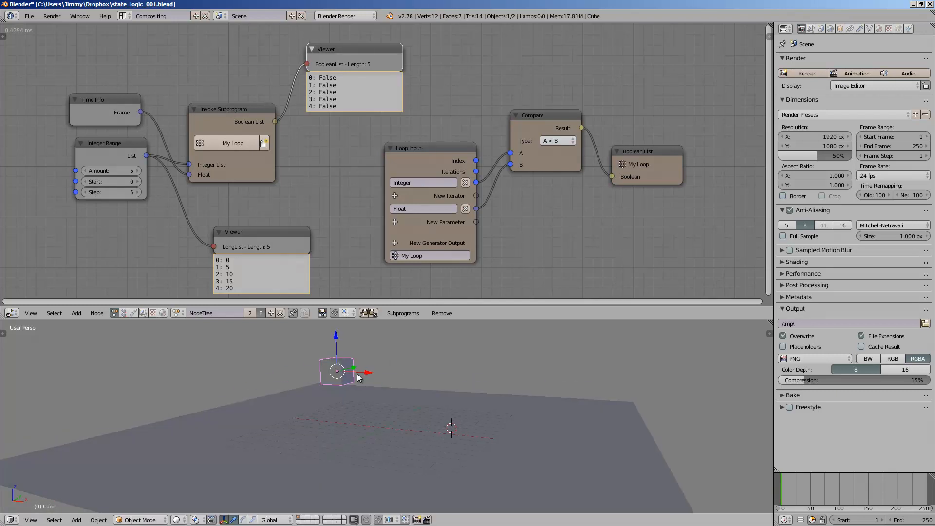
left_click(909, 29)
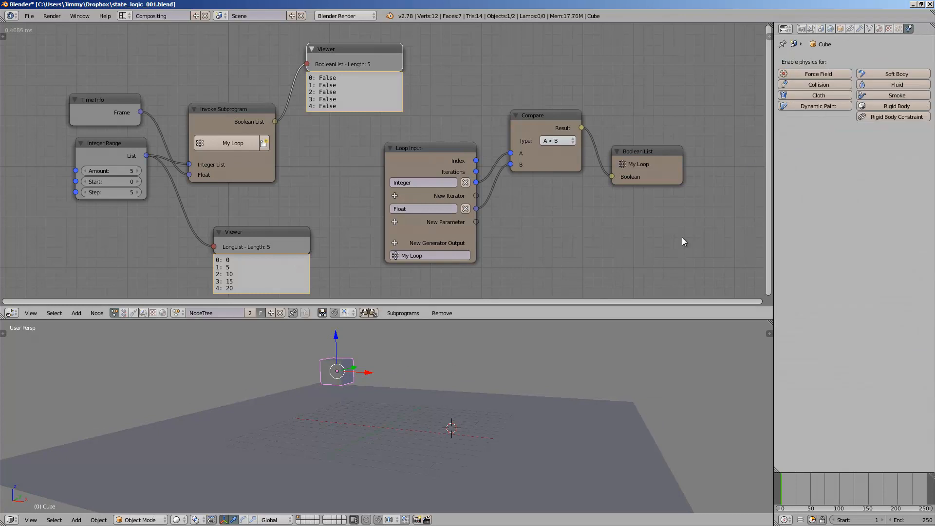
right_click(587, 416)
key("g")
key("x")
left_click(560, 404)
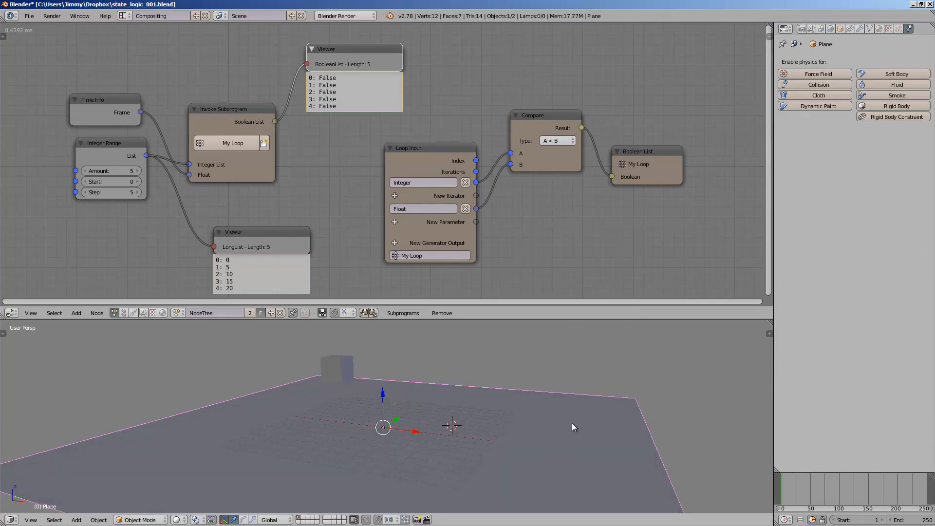
left_click(804, 84)
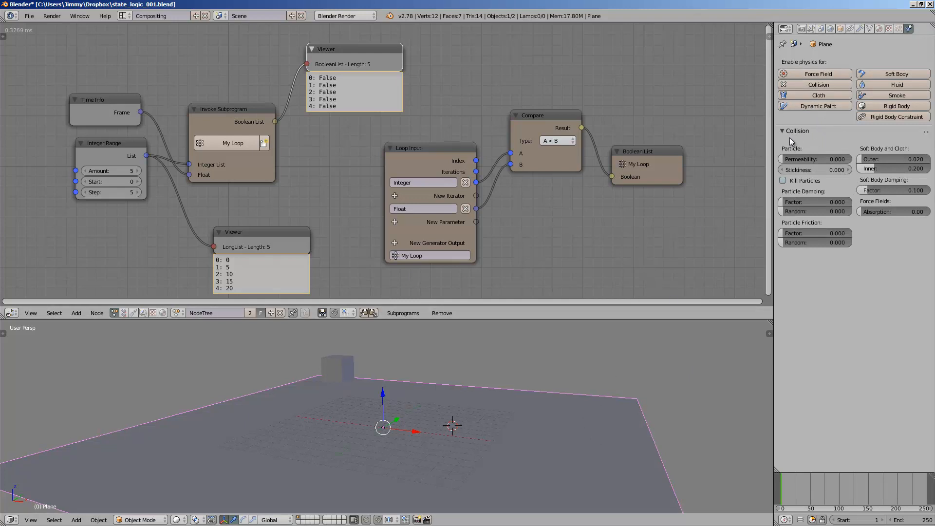
left_click(803, 86)
left_click(821, 106)
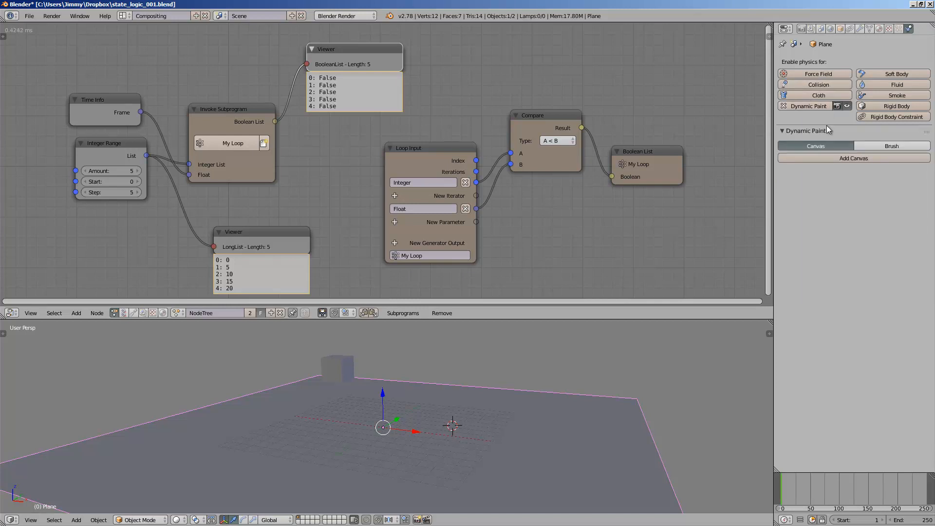
left_click(824, 106)
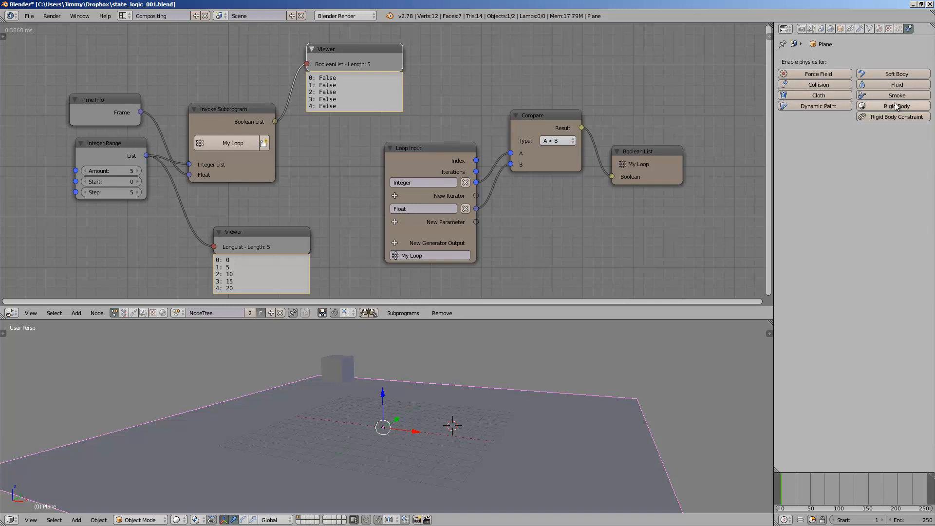
Make the floor plane a rigid body of type Passive.
left_click(895, 104)
left_click(853, 146)
left_click(852, 125)
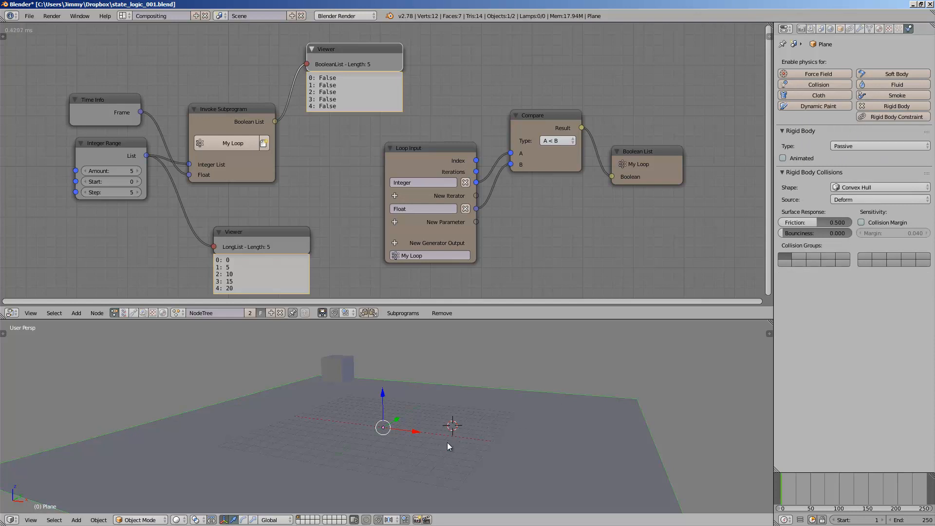
Make the cube an Active rigid body and briefly play the simulation.
right_click(346, 362)
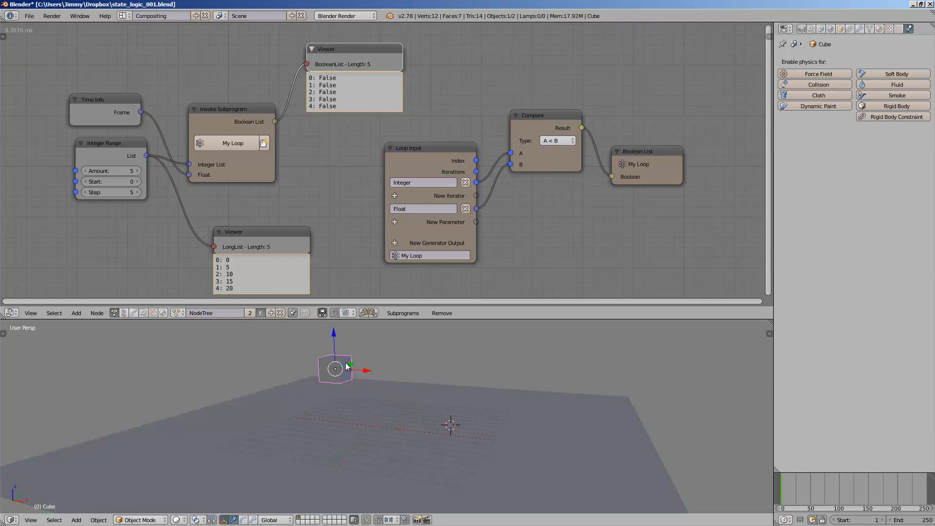
left_click(869, 105)
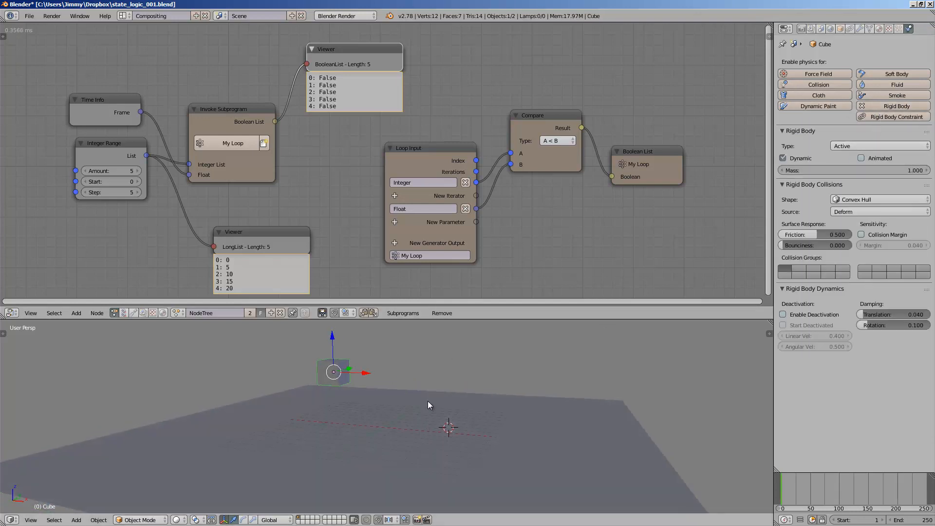
key("alt+a")
key("Escape")
Duplicate the rigid body cube four times to form a staggered row of five cubes above the floor plane.
key("shift+d")
left_click(415, 370)
key("shift+d")
left_click(448, 373)
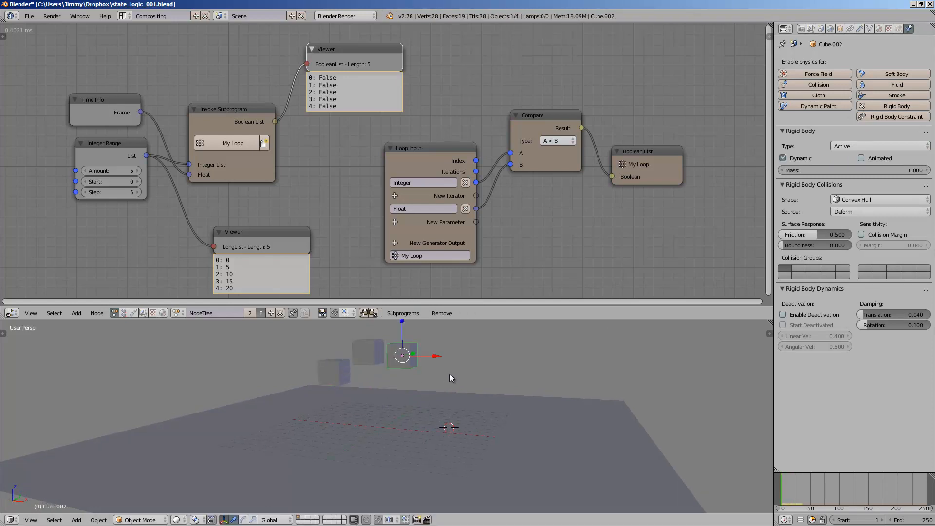
key("shift+d")
left_click(482, 364)
key("shift+d")
left_click(507, 378)
middle_click_drag(507, 375, 498, 390)
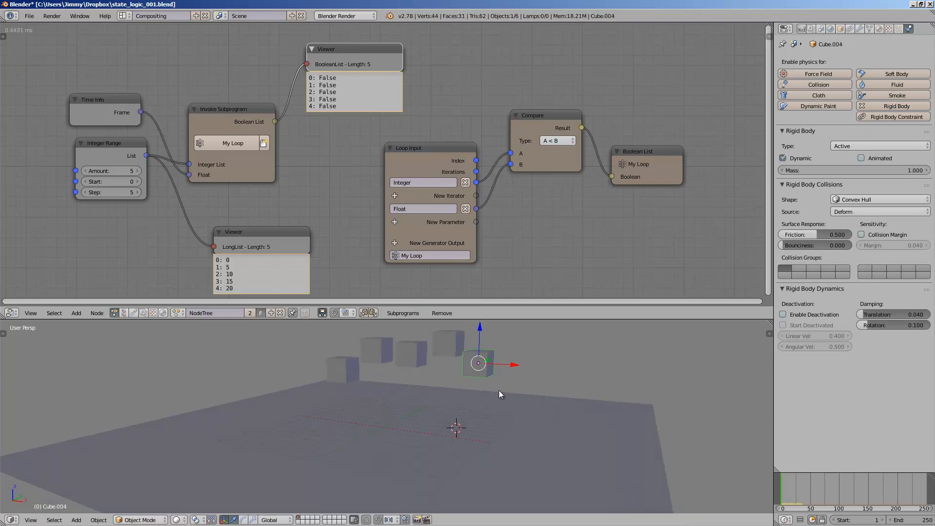
Play the animation to check how the five cubes fall onto the floor plane.
key("alt+a")
key("Escape")
middle_click_drag(402, 398, 425, 390)
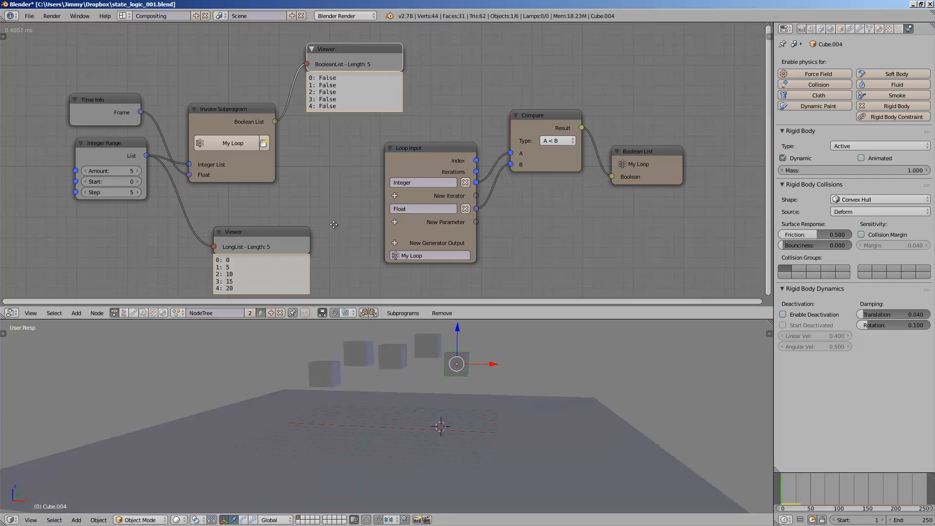
Reposition the boolean list Viewer node beside the Invoke Subprogram node.
middle_click_drag(343, 174, 380, 182)
scroll(379, 182, "up", 1)
mouse_move(352, 47)
left_mouse_down()
mouse_move(361, 48)
mouse_move(349, 61)
left_mouse_up()
middle_click_drag(347, 86, 331, 80)
Replay the rigid body simulation of the cubes from a new viewpoint.
middle_click_drag(468, 358, 490, 385)
key("alt+a")
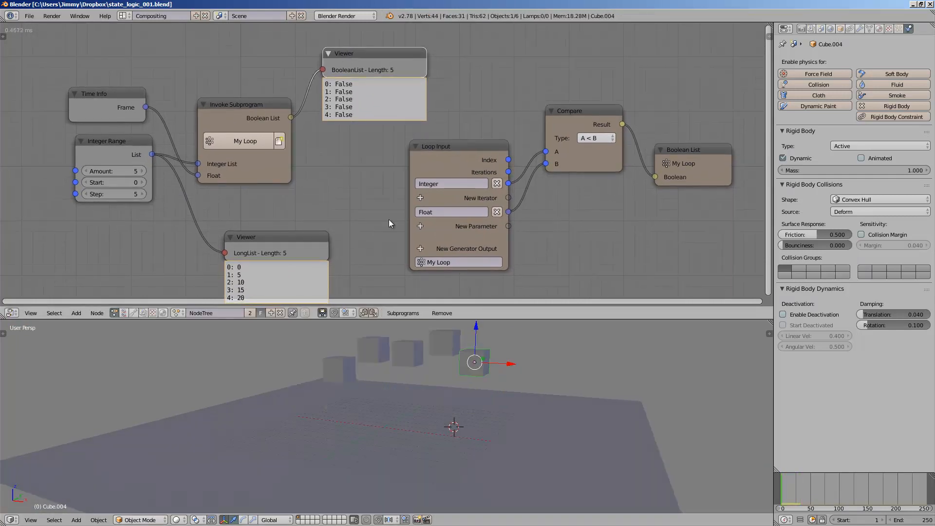
key("Escape")
middle_click_drag(428, 393, 378, 412)
middle_click_drag(317, 229, 311, 200)
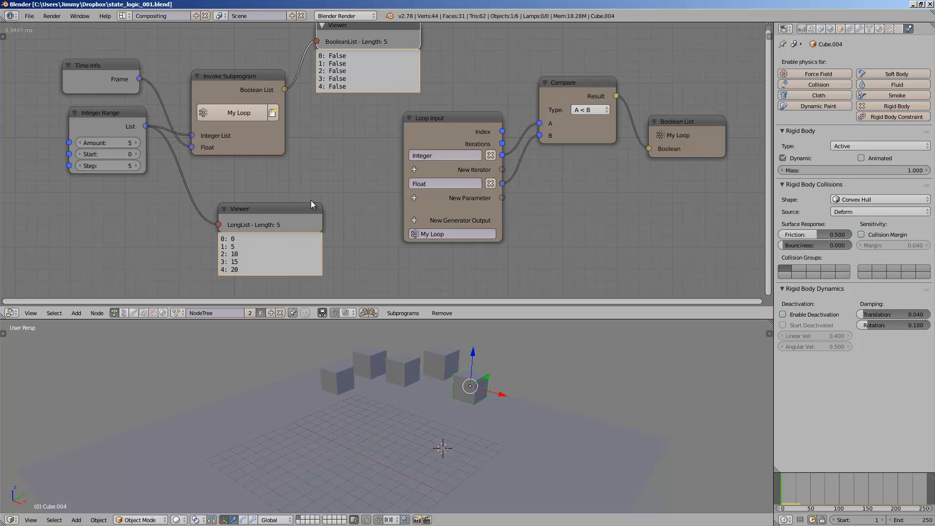
key("shift+a")
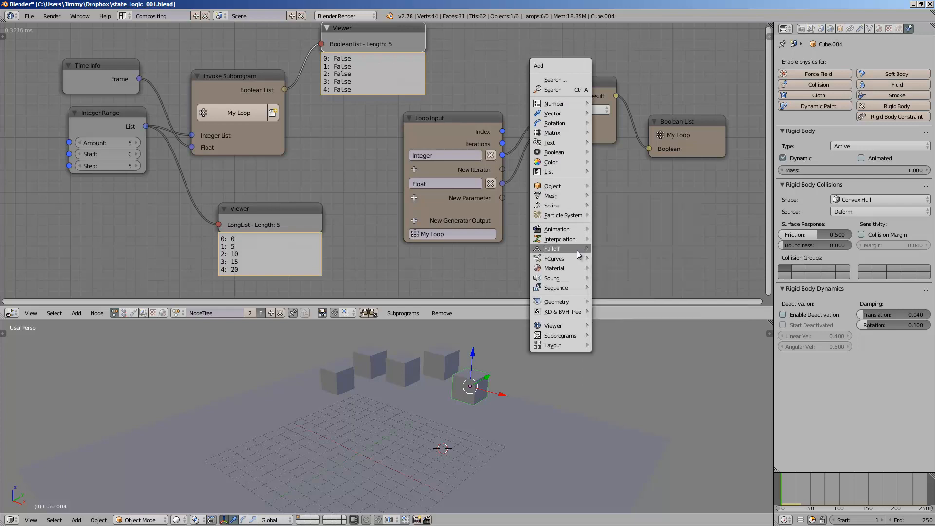
mouse_move(576, 250)
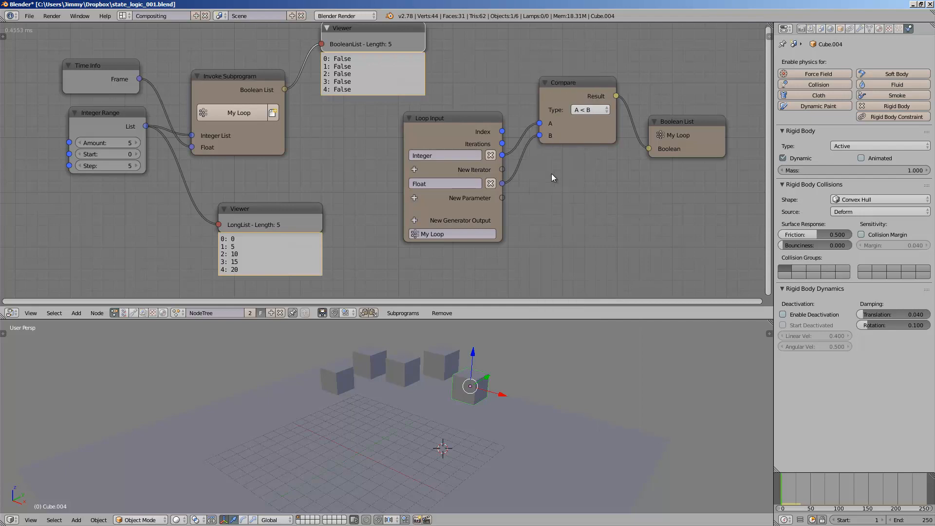
Arrange the Loop Input, Compare and Boolean List nodes of My Loop in a tidy row.
middle_click_drag(552, 174, 508, 189)
left_click_drag(532, 110, 552, 118)
left_click_drag(643, 135, 679, 131)
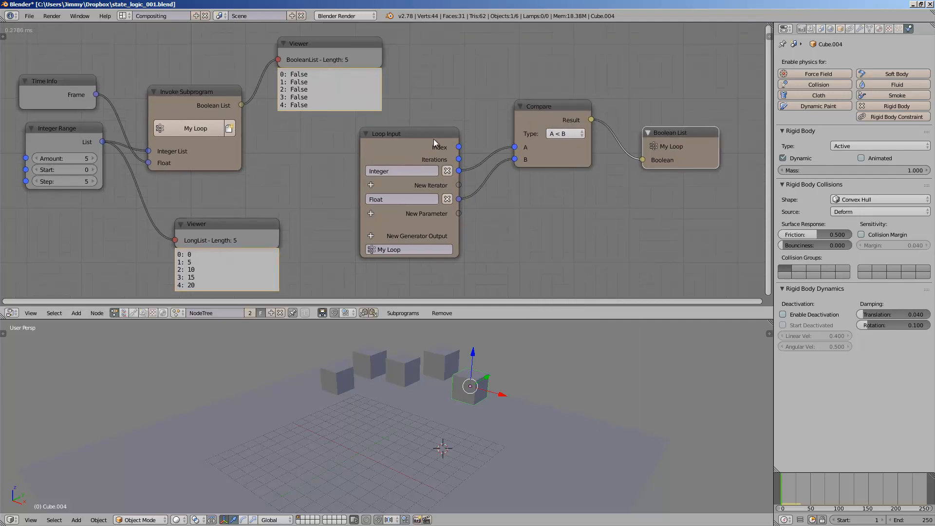
left_click_drag(434, 139, 459, 129)
left_click_drag(527, 121, 528, 148)
left_click(669, 136)
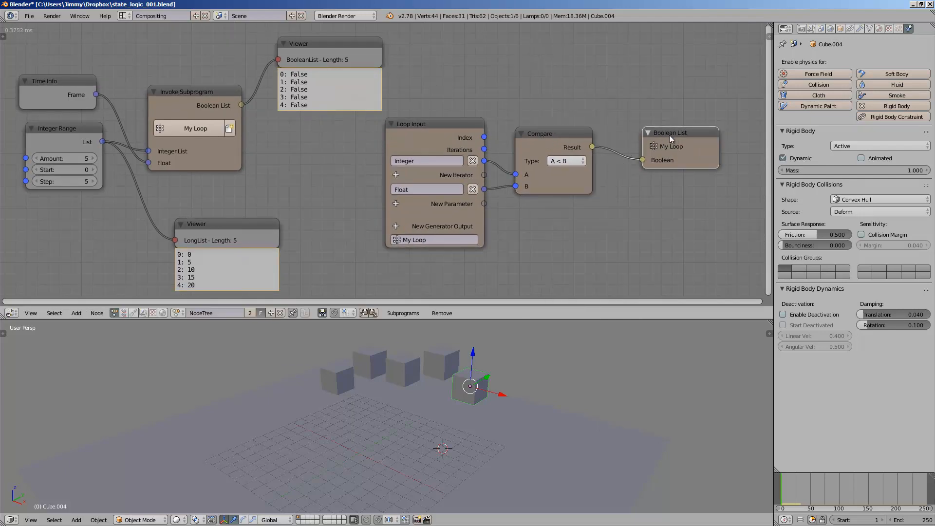
middle_click_drag(479, 138, 500, 131)
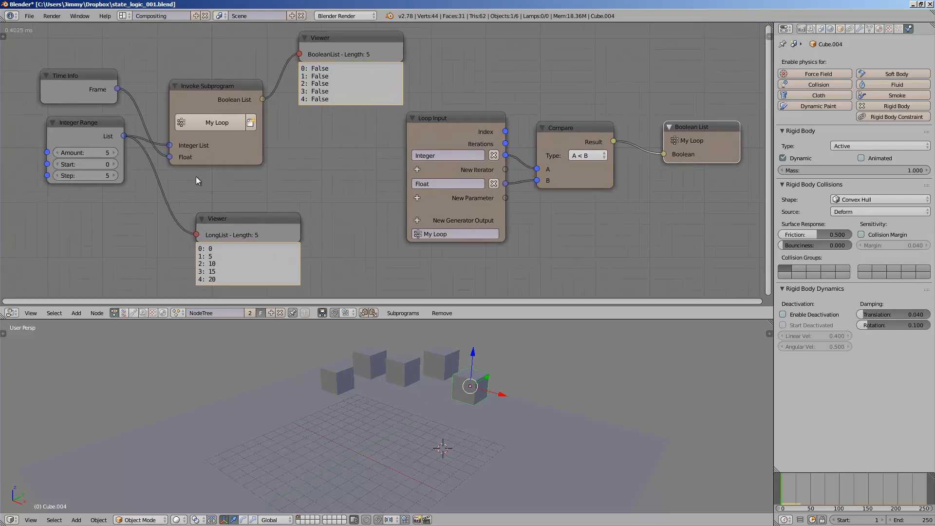
Reposition the Integer Range node and set its Step to 1.
left_click_drag(81, 123, 68, 137)
scroll(78, 148, "up", 1)
middle_click_drag(80, 150, 157, 161)
left_click_drag(130, 151, 57, 170)
middle_click_drag(108, 174, 109, 147)
scroll(110, 147, "up", 1)
left_click_drag(80, 133, 127, 124)
left_click(127, 180)
type("1")
key("Return")
scroll(238, 210, "up", 1)
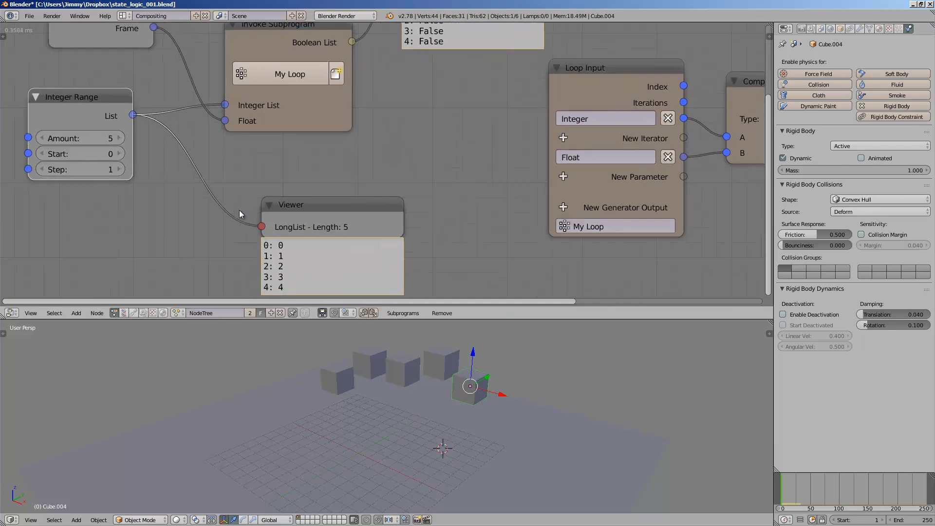
scroll(283, 277, "down", 1)
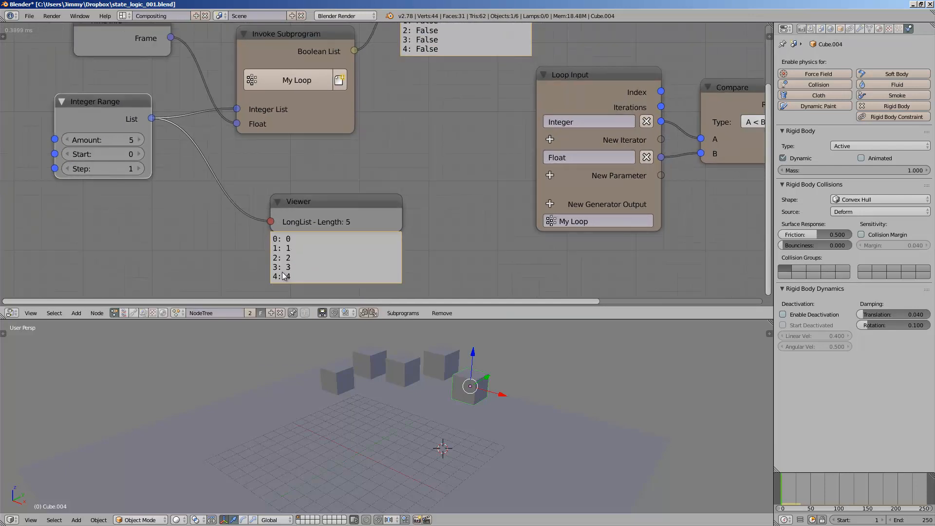
scroll(244, 220, "down", 1)
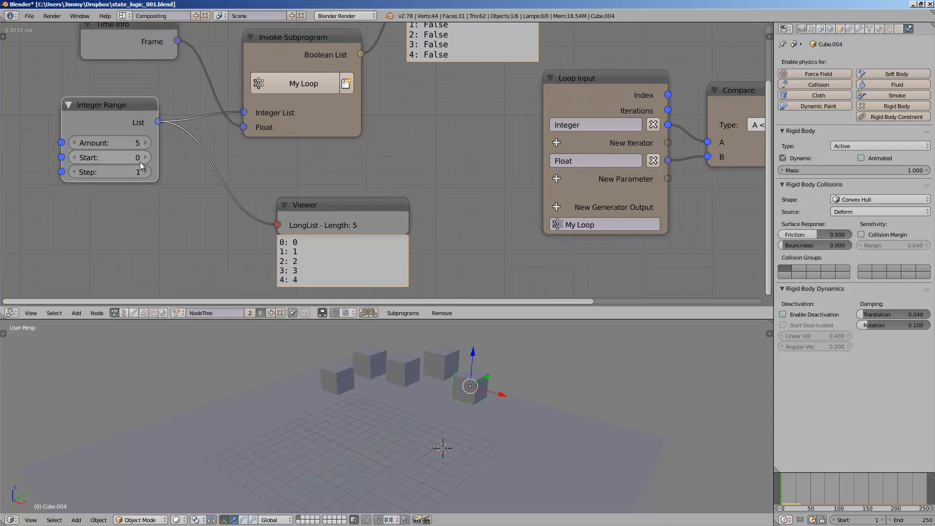
Rearrange the Integer Range, integer list Viewer and Time Info nodes around the Invoke Subprogram node.
left_click_drag(107, 124, 116, 134)
middle_click_drag(312, 380, 326, 395)
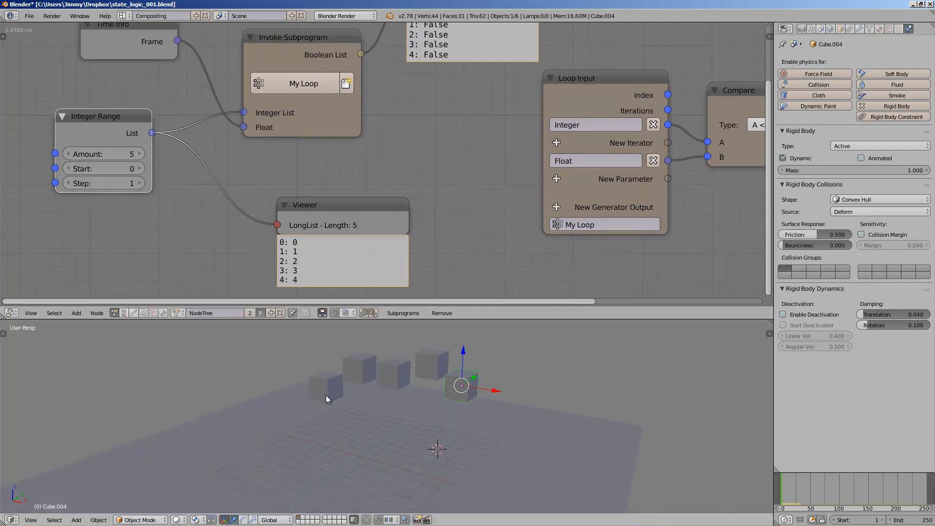
middle_click_drag(313, 220, 305, 226)
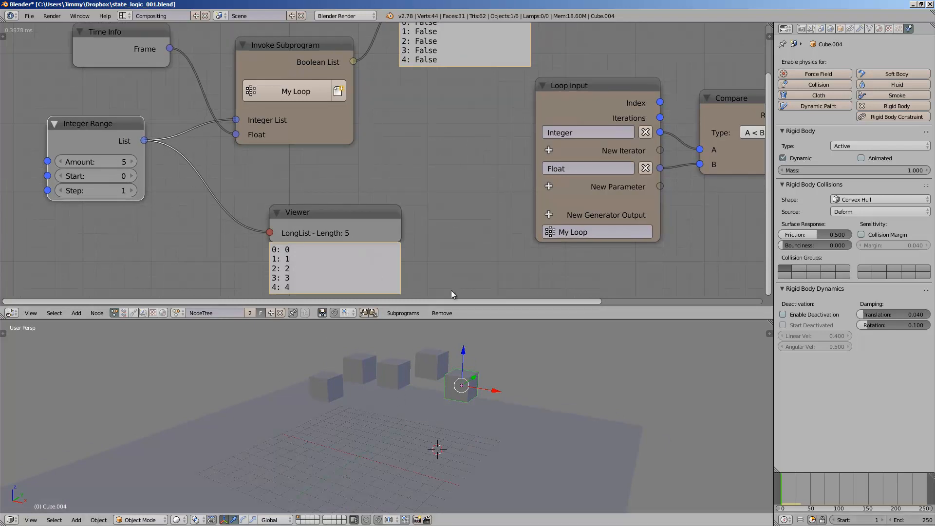
left_click_drag(321, 225, 282, 217)
scroll(292, 159, "down", 1)
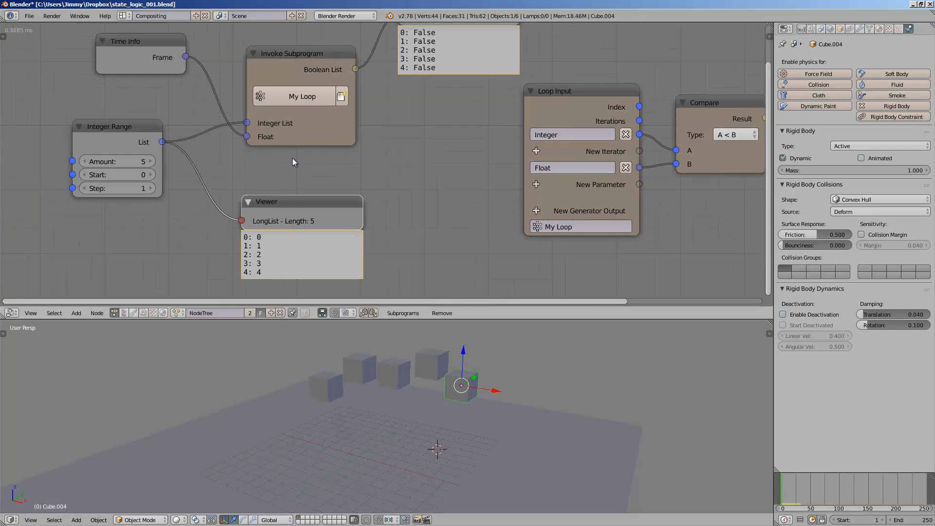
middle_click_drag(292, 158, 286, 168)
scroll(258, 151, "down", 2)
left_click_drag(185, 69, 168, 68)
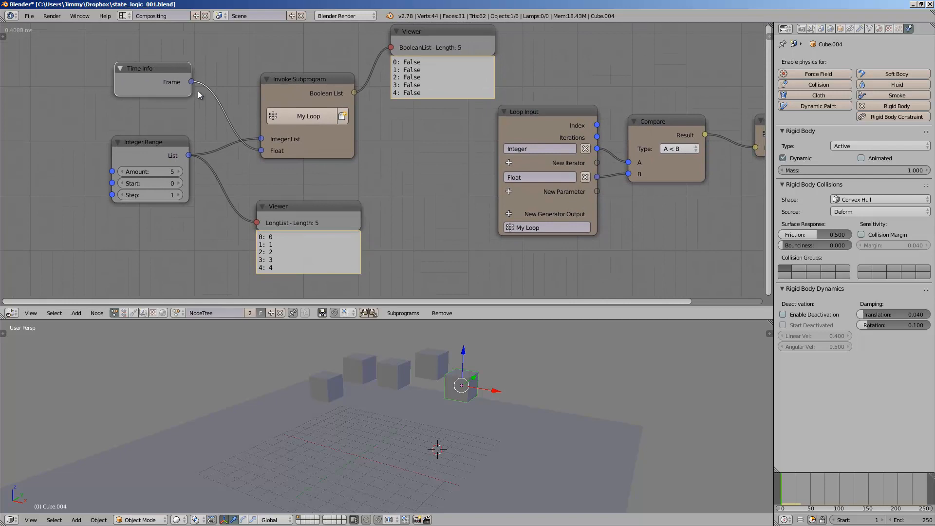
middle_click_drag(209, 100, 203, 103)
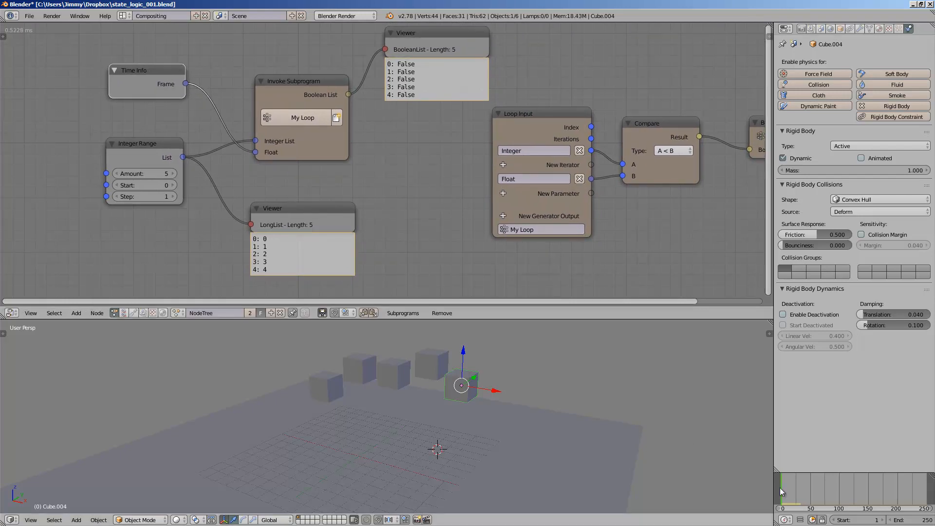
Advance the scene to frame 7 and rearrange the Loop Input, Compare and Boolean List nodes of My Loop.
mouse_move(783, 492)
left_mouse_down()
mouse_move(799, 492)
mouse_move(786, 486)
left_mouse_up()
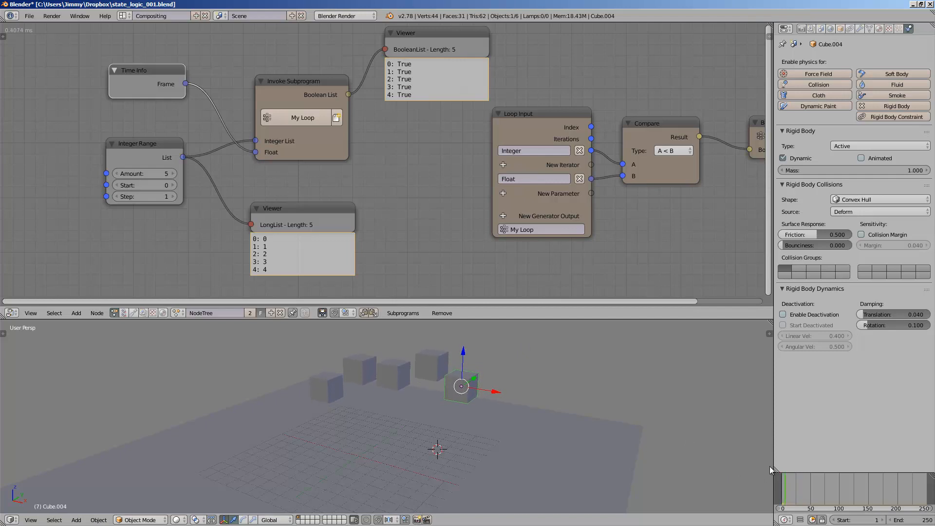
middle_click_drag(510, 174, 458, 187)
scroll(459, 186, "down", 2)
left_click_drag(463, 141, 428, 154)
left_click_drag(566, 150, 535, 173)
left_click_drag(670, 145, 616, 178)
middle_click_drag(588, 183, 515, 183)
scroll(384, 195, "up", 4)
middle_click_drag(317, 210, 396, 186)
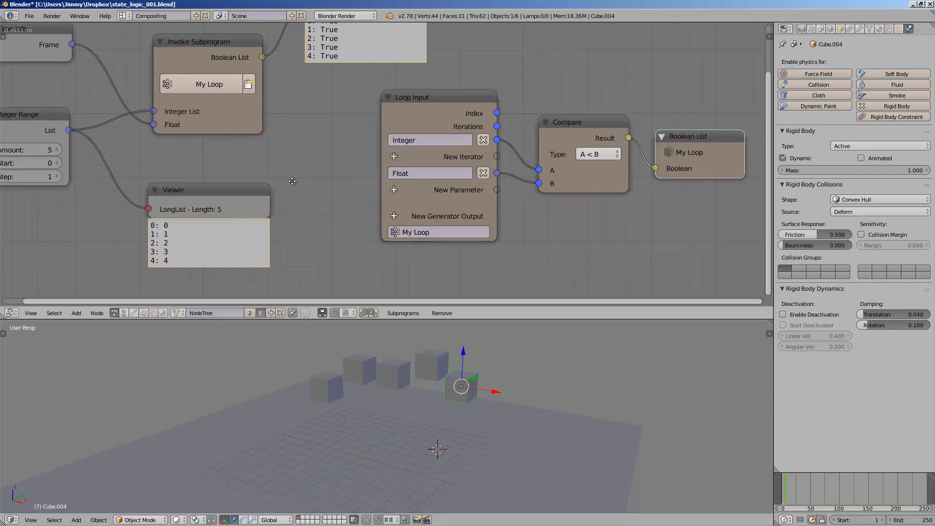
Disconnect Time Info from the Float input of the Invoke Subprogram node and set Float to about 4.35.
middle_click_drag(131, 209, 284, 162)
scroll(289, 169, "up", 2)
scroll(341, 224, "down", 3)
middle_click_drag(248, 46, 167, 107)
left_click_drag(167, 106, 189, 98, "ctrl")
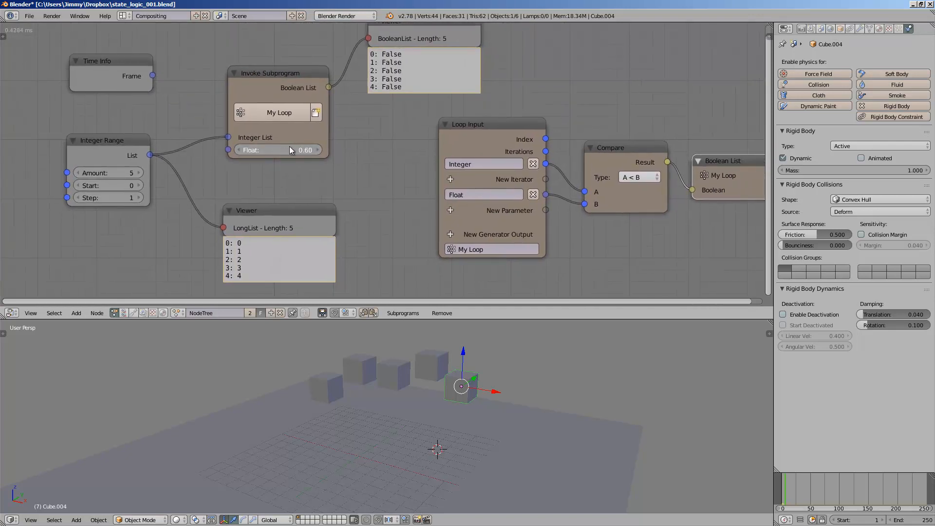
left_click_drag(289, 149, 327, 146)
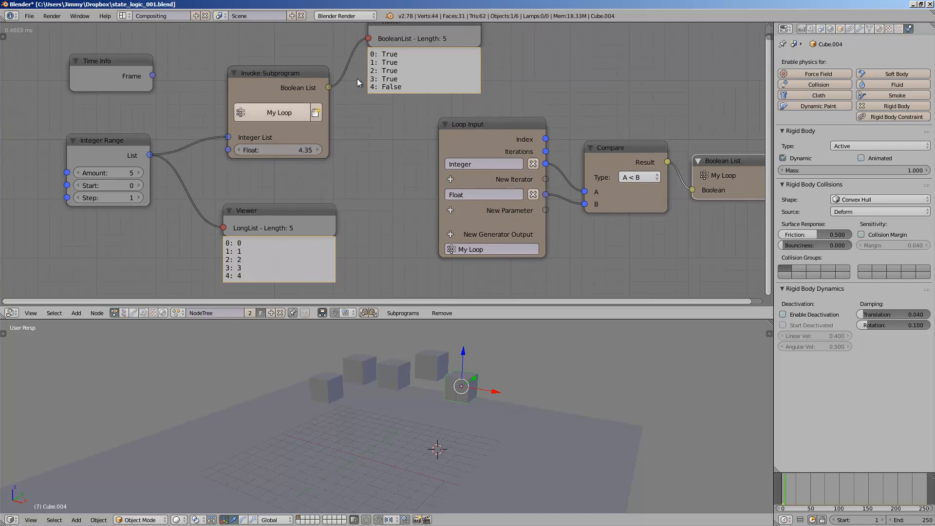
Lower the Float input of the Invoke Subprogram node to about 3.48.
middle_click_drag(410, 55, 396, 73)
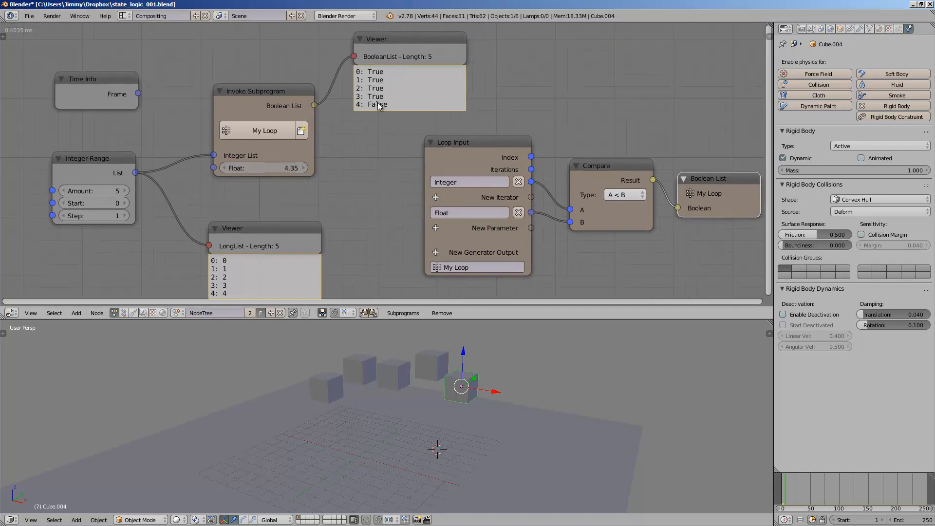
mouse_move(273, 168)
left_mouse_down()
mouse_move(227, 169)
mouse_move(272, 170)
left_mouse_up()
middle_click_drag(379, 405, 348, 385)
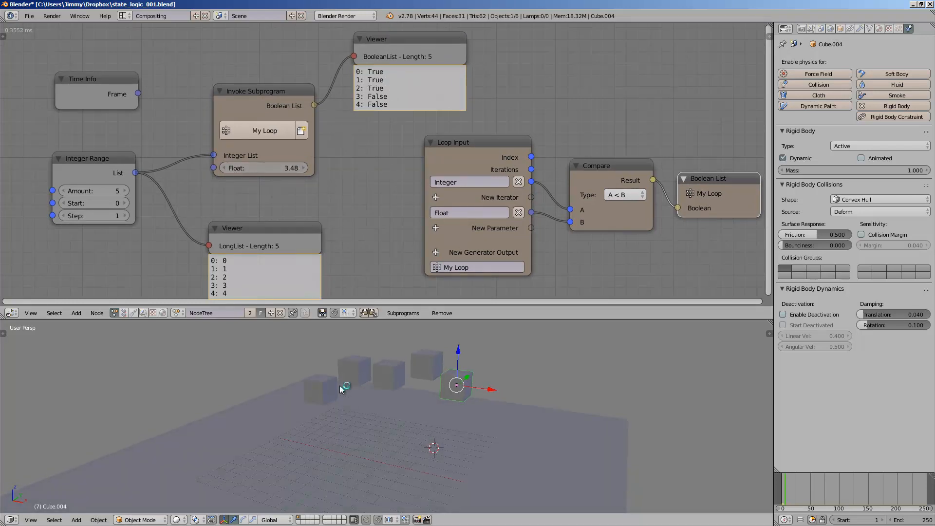
right_click(347, 378)
right_click(453, 383)
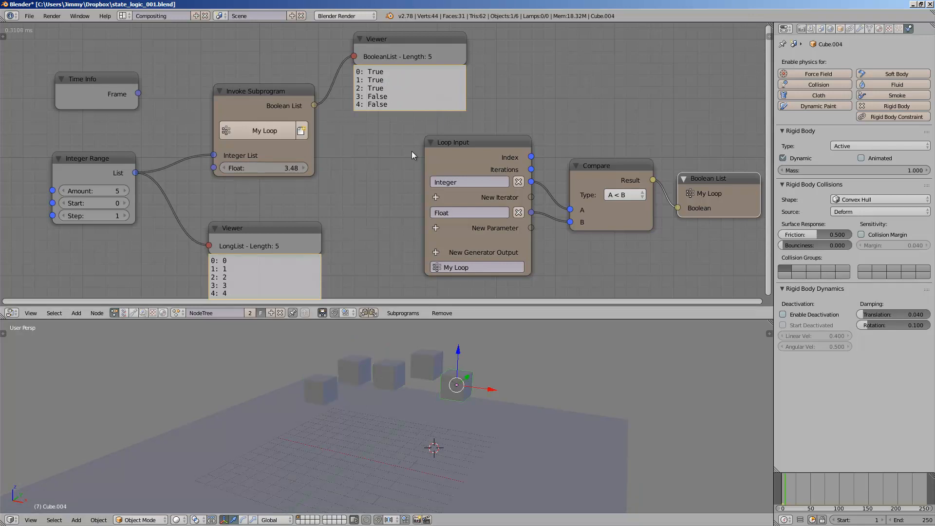
left_click_drag(297, 168, 266, 170)
right_click(266, 170)
Raise the Float input of the Invoke Subprogram node to about 5.04.
scroll(475, 125, "down", 2)
middle_click_drag(475, 125, 417, 116)
key("shift+a")
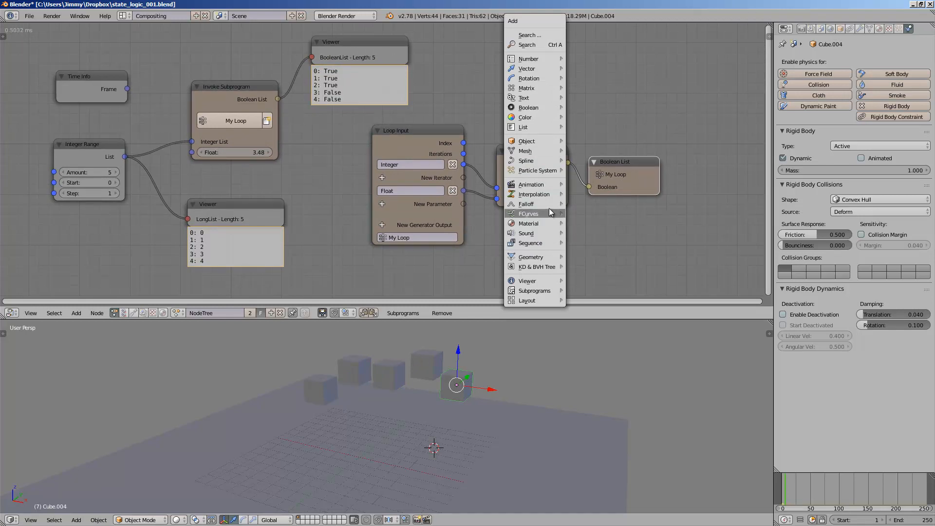
mouse_move(548, 204)
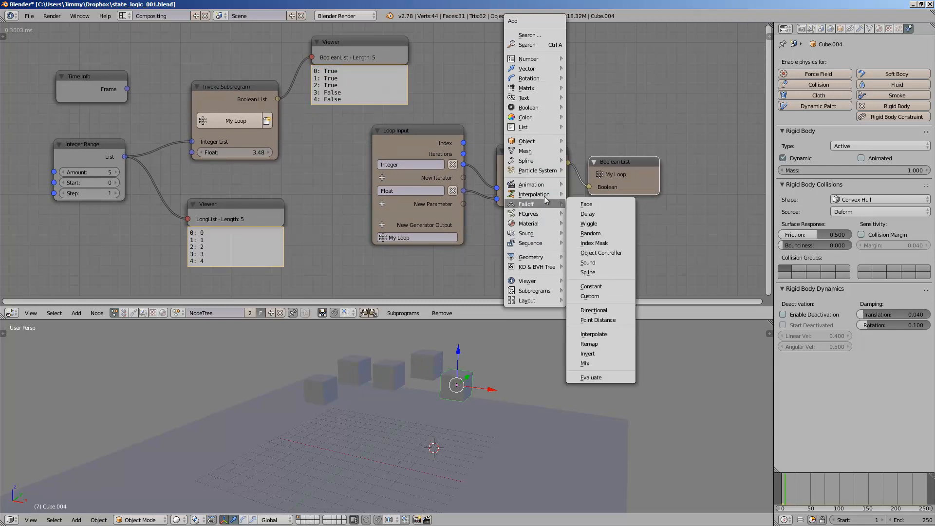
middle_click_drag(451, 89, 466, 87)
left_click_drag(261, 152, 283, 144)
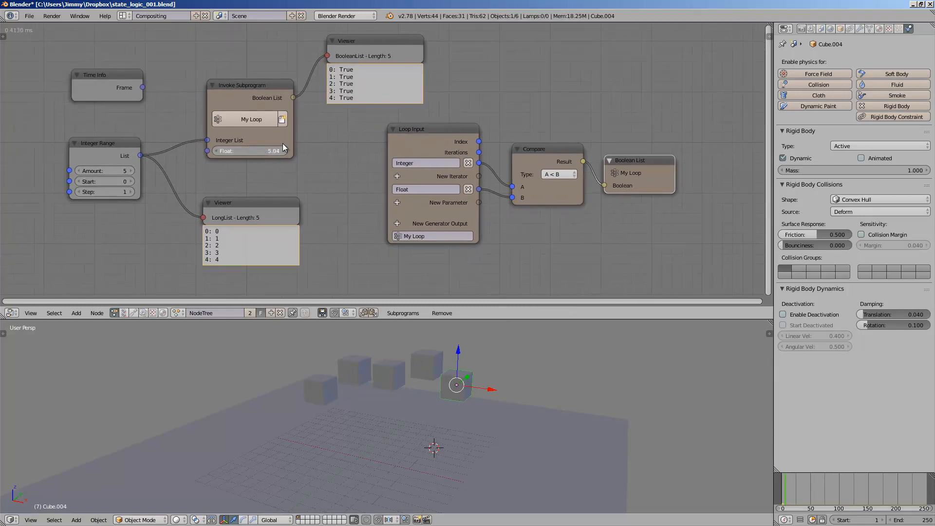
Reconnect Time Info's Frame output to the Float input of Invoke Subprogram and reposition both nodes slightly.
scroll(226, 116, "up", 2)
left_click_drag(179, 80, 255, 155)
mouse_move(144, 63)
left_mouse_down()
mouse_move(173, 43)
mouse_move(155, 62)
left_mouse_up()
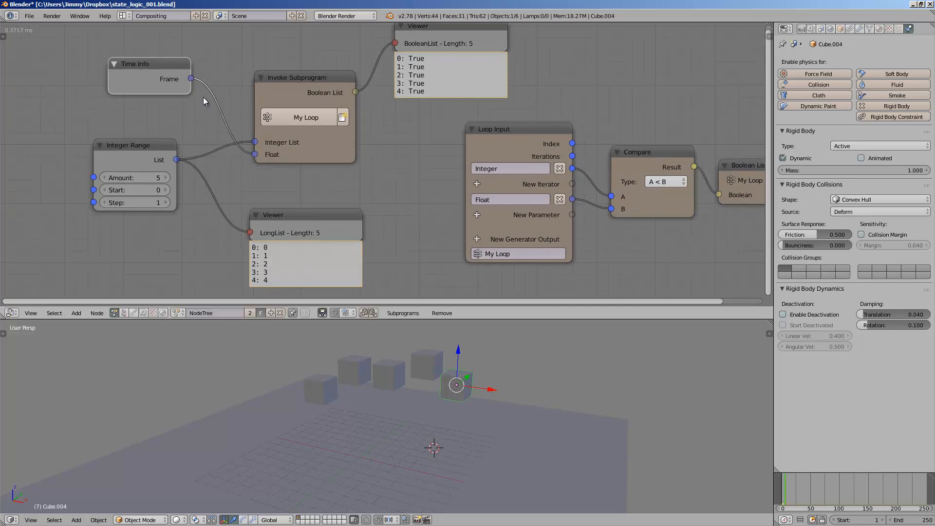
middle_click_drag(203, 98, 194, 94)
mouse_move(291, 87)
left_mouse_down()
mouse_move(262, 87)
mouse_move(276, 86)
left_mouse_up()
Rearrange the Loop Input, Compare and Boolean List nodes into a compact row and save the file over itself.
left_click_drag(484, 126, 455, 136)
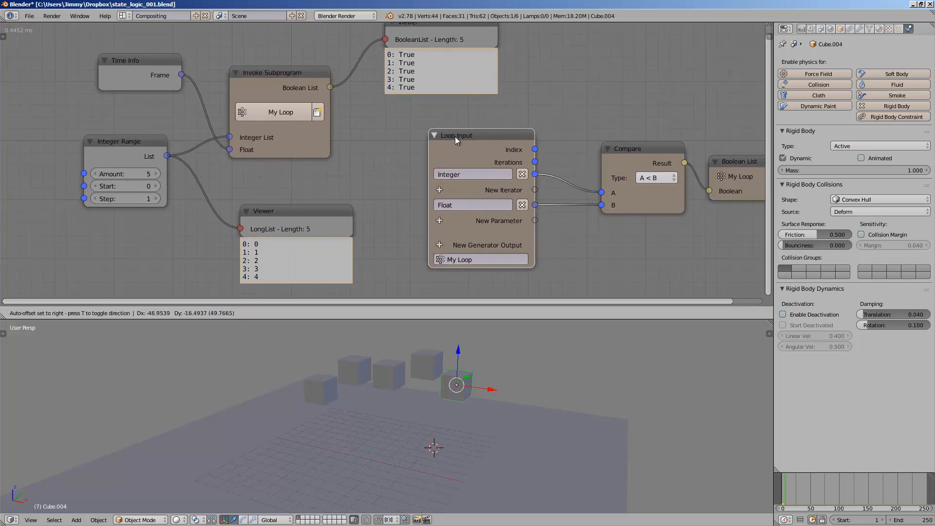
scroll(526, 144, "down", 1)
middle_click_drag(622, 155, 498, 145)
left_click_drag(498, 143, 462, 144)
left_click_drag(604, 148, 603, 169)
middle_click_drag(499, 143, 376, 134)
key("ctrl+s")
left_click(546, 144)
Adjust the placement of the Compare and Loop Input nodes beside the Boolean List node.
scroll(378, 135, "up", 4)
scroll(378, 135, "up", 1)
left_click_drag(364, 113, 394, 106)
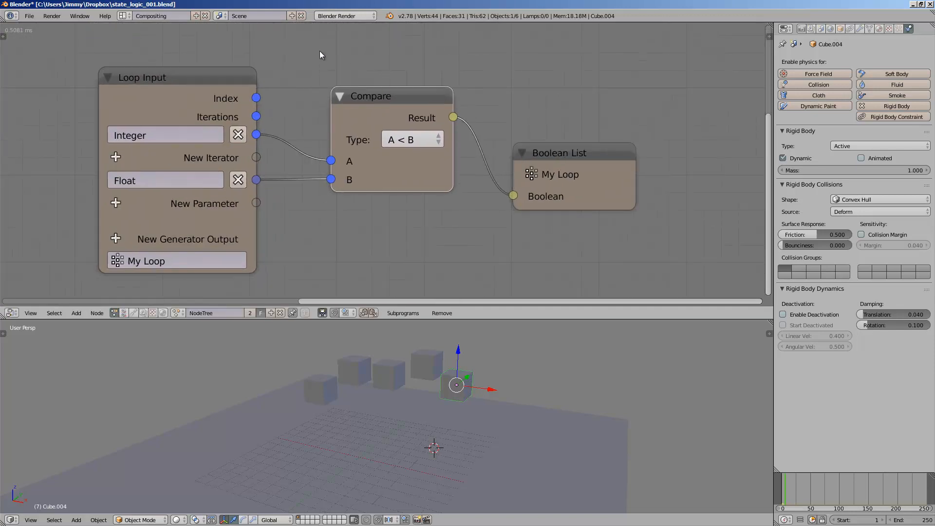
scroll(383, 137, "down", 2)
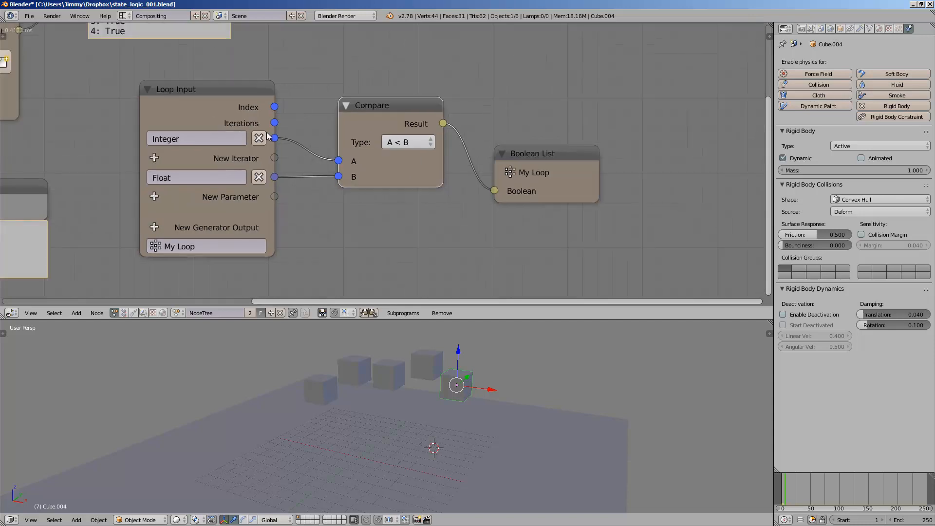
middle_click_drag(382, 136, 490, 144)
left_click_drag(306, 134, 310, 136)
scroll(318, 126, "down", 3)
middle_click_drag(319, 116, 499, 130)
scroll(500, 130, "down", 1)
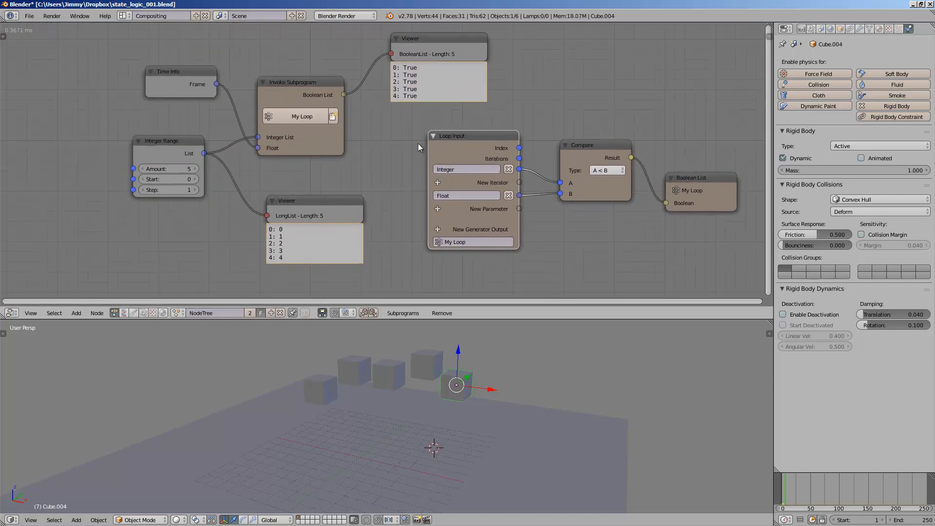
Set the Step of the Integer Range node to 5.
left_click(175, 153)
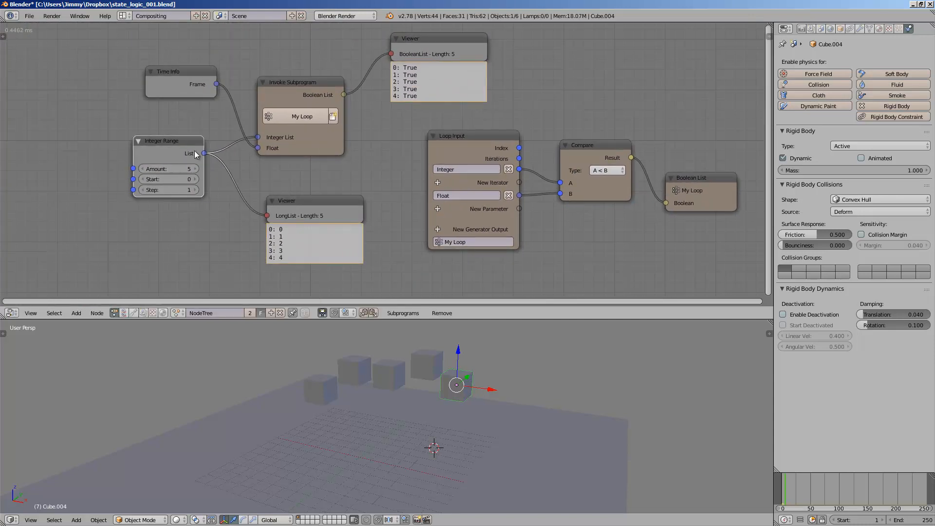
left_click(183, 190)
type("5")
key("Return")
Play the animation briefly to compare the falling cubes with the changing boolean list.
left_click(561, 401)
middle_click_drag(562, 404, 589, 408)
key("alt+a")
key("Escape")
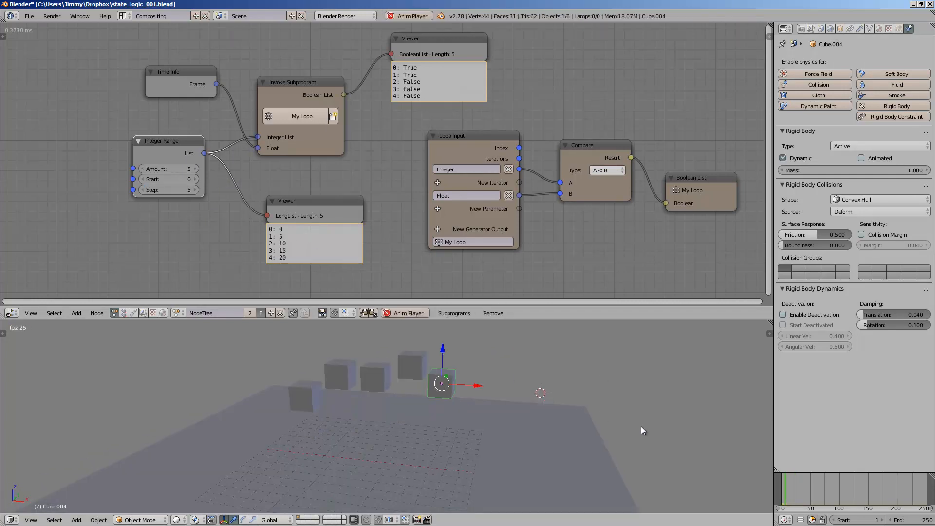
Set the Step of the Integer Range node to 10.
left_click(175, 190)
type("10")
key("Return")
Rearrange the Compare, Boolean List, Invoke Subprogram and boolean Viewer nodes to tidy the node tree.
middle_click_drag(278, 178, 219, 177)
left_click_drag(555, 155, 540, 175)
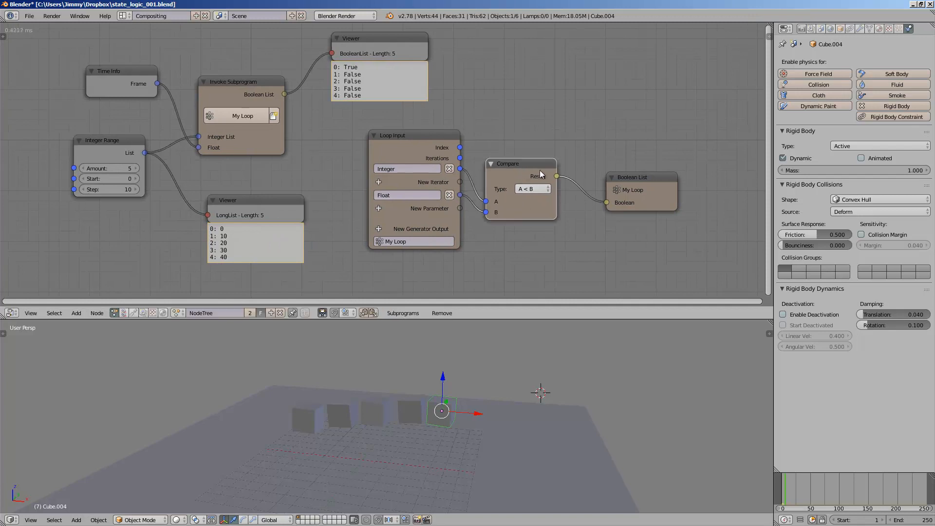
left_click_drag(612, 176, 597, 171)
middle_click_drag(595, 172, 573, 195)
left_click_drag(239, 113, 243, 80)
left_click_drag(350, 66, 370, 56)
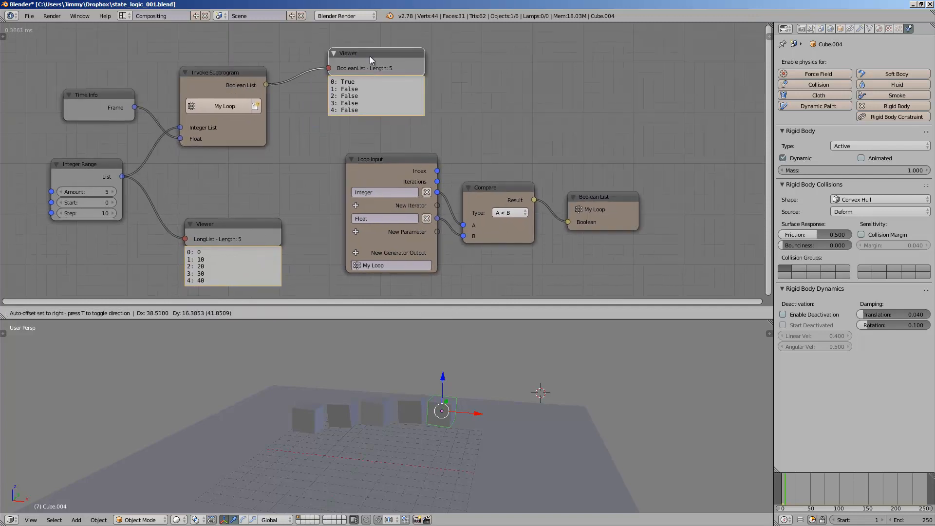
Save the file and slightly enlarge the node editor area.
key("ctrl+s")
middle_click_drag(388, 76, 394, 89)
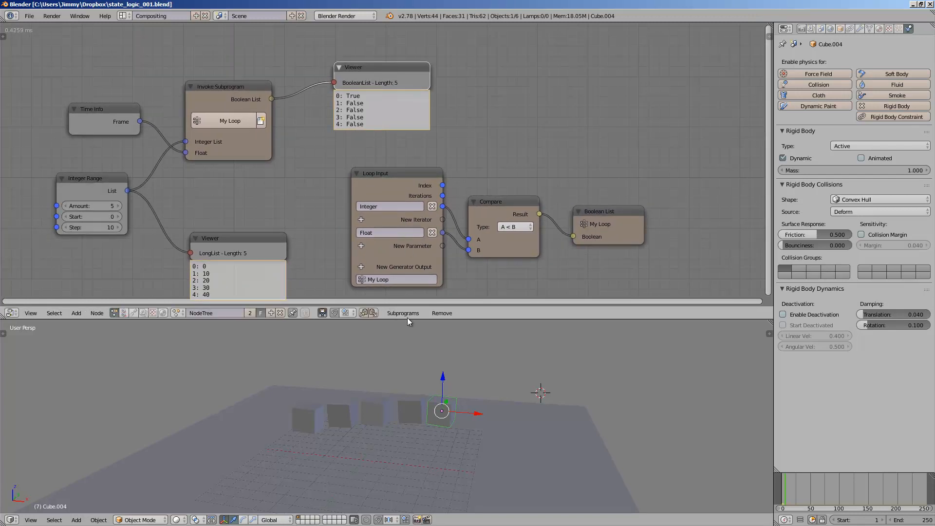
left_click_drag(407, 318, 407, 334)
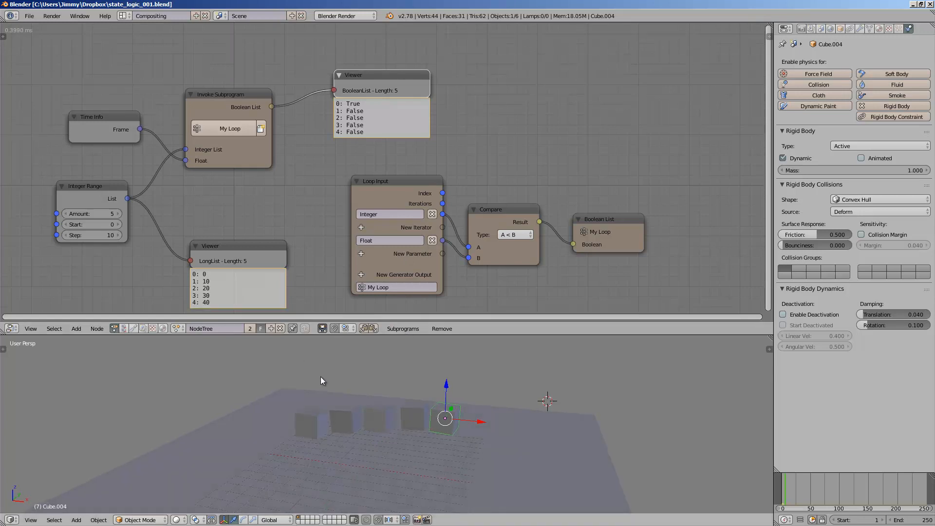
Select each of the five cubes in turn, finishing with the first one, Cube, to inspect their rigid body settings.
right_click(317, 414)
middle_click_drag(349, 423, 355, 417)
right_click(346, 414)
right_click(377, 414)
right_click(415, 417)
right_click(448, 419)
right_click(312, 423)
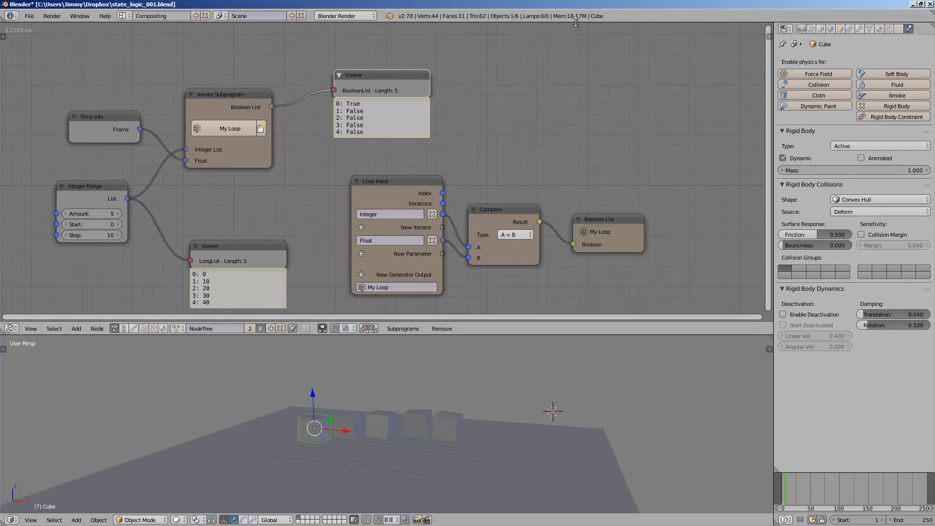
Expand the Info area to show the logged rigid_body.enabled commands and move the boolean Viewer node up a little.
left_click_drag(571, 22, 571, 92)
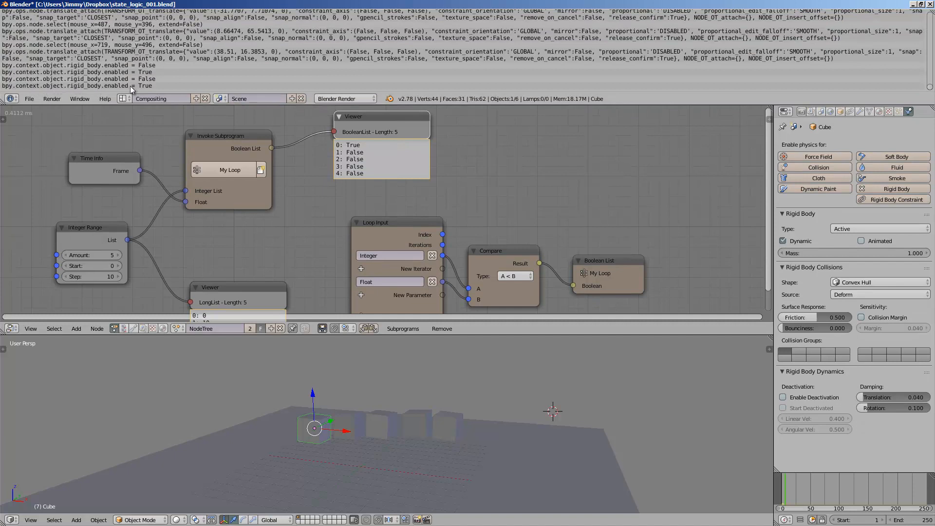
scroll(337, 157, "down", 2)
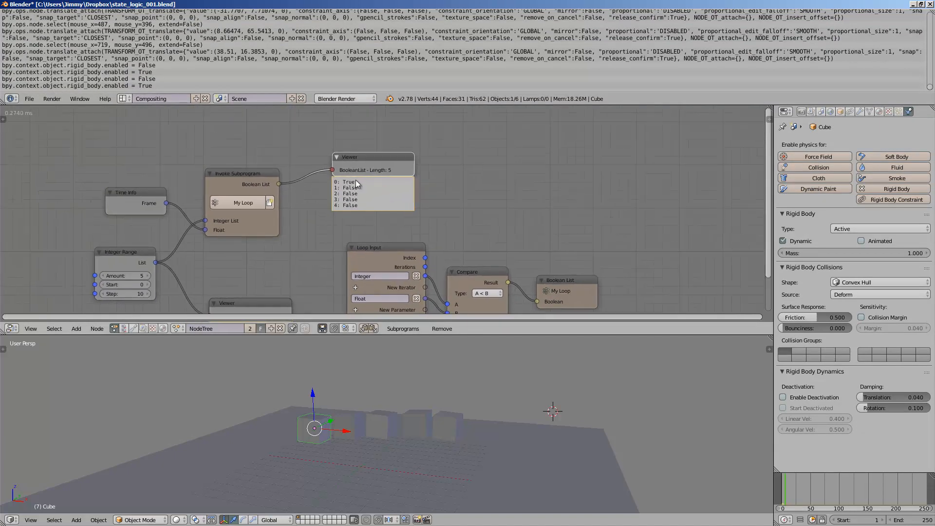
left_click_drag(357, 159, 359, 149)
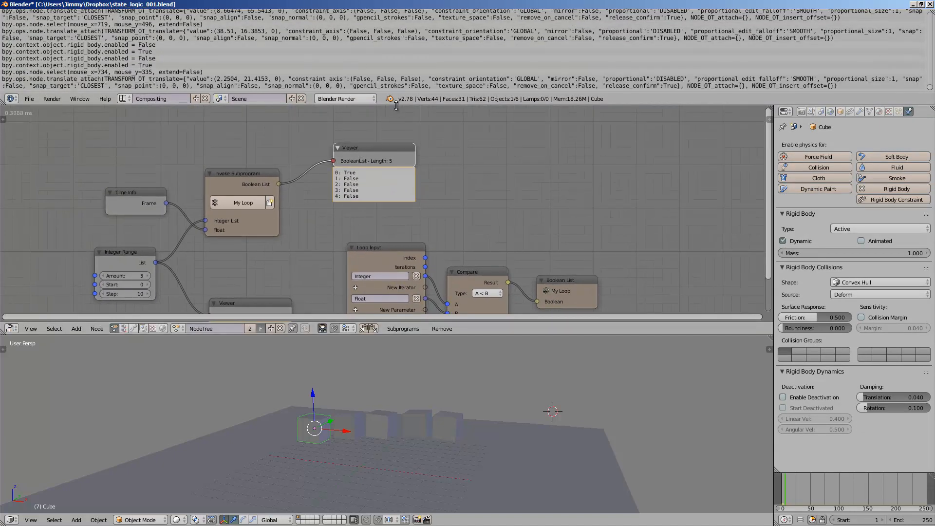
left_click_drag(396, 106, 395, 90)
Add an Object Attribute Output node and place it beside the boolean Viewer.
key("shift+a")
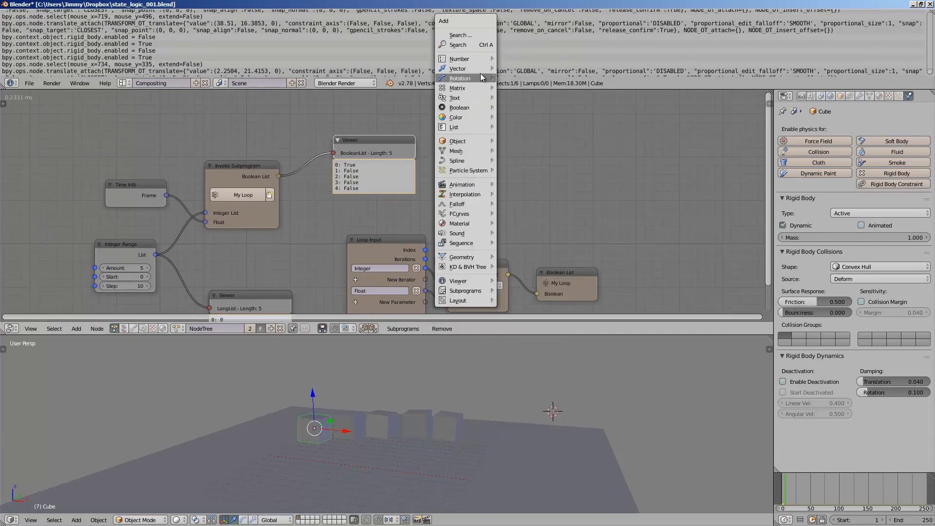
left_click(478, 44)
type("attribu")
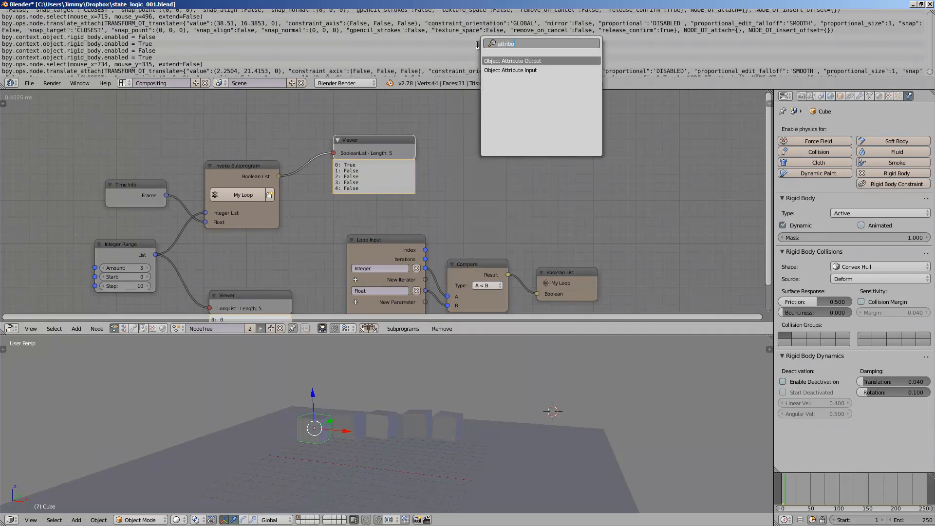
key("Return")
left_click(490, 163)
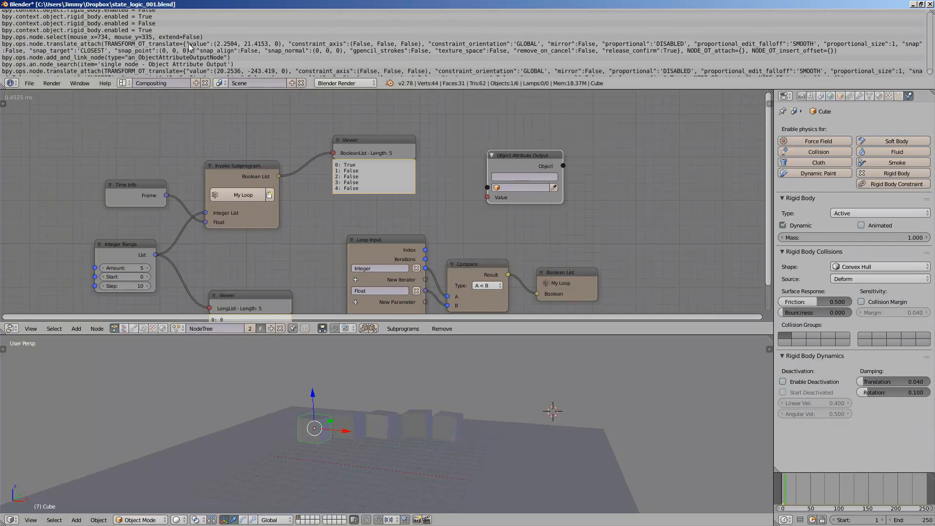
Copy the logged command "bpy.context.object.rigid_body.enabled = False" into the Object Attribute Output node's attribute path.
left_click(533, 175)
type("bpy.context.object.rigid_body.enabled = False")
left_click(574, 178)
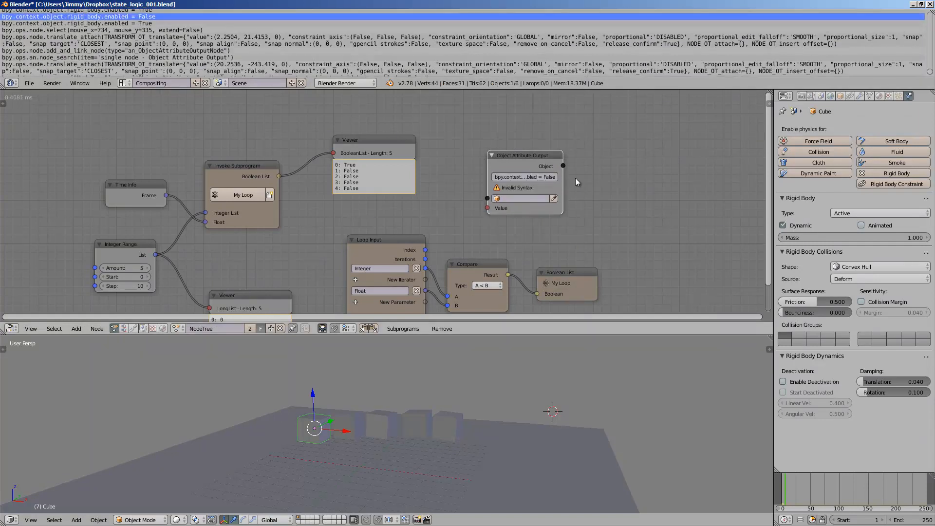
Widen the Object Attribute Output node and remove the leading "bpy.context." from its attribute path.
middle_click_drag(573, 194, 488, 191)
scroll(487, 191, "up", 1)
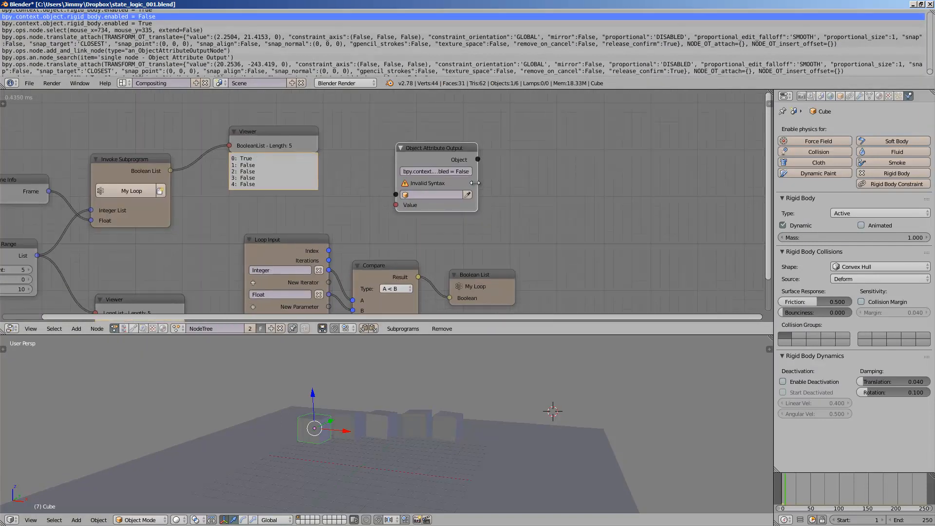
scroll(478, 183, "up", 6)
left_click(476, 191)
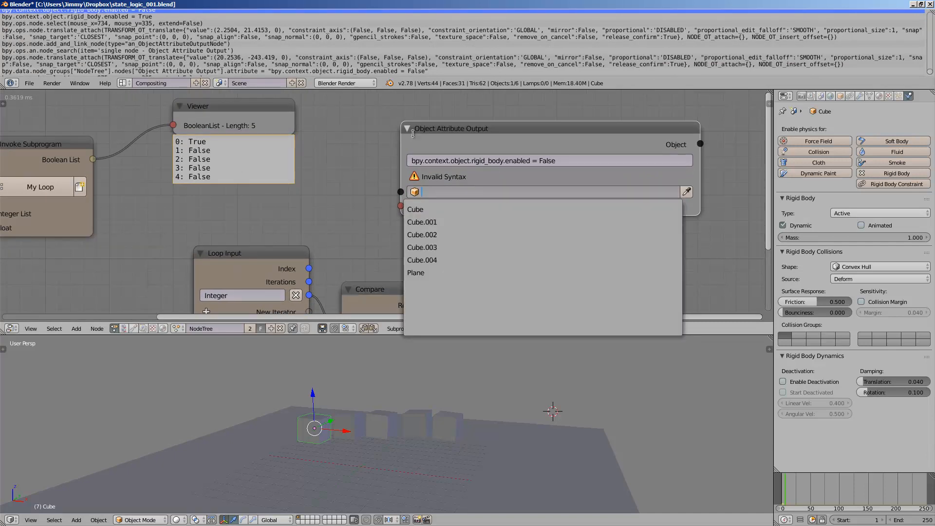
left_click_drag(451, 159, 327, 151)
key("BackSpace")
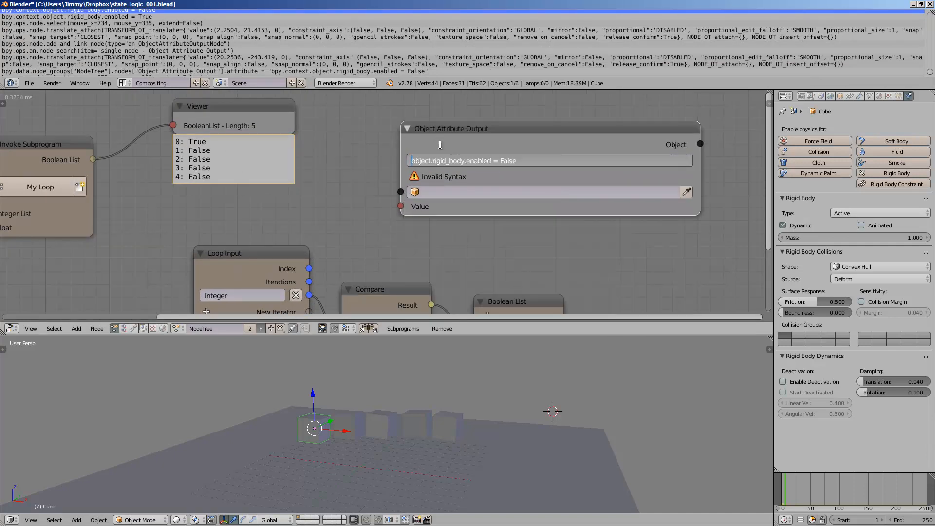
left_click(439, 116)
Remove " = False" to leave the attribute path as object.rigid_body.enabled, and move the node farther from the boolean Viewer.
scroll(510, 137, "up", 2)
left_click(509, 163)
left_click_drag(509, 164, 548, 166)
key("BackSpace")
key("Return")
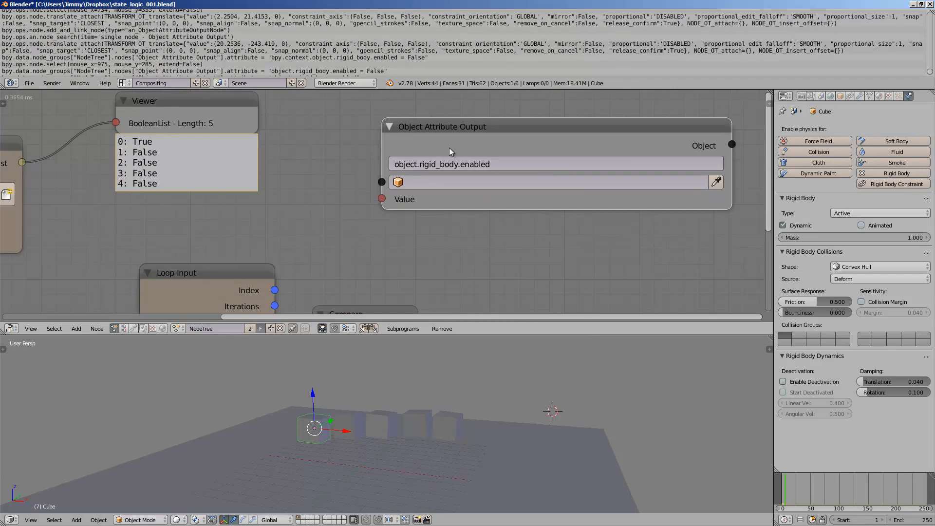
scroll(458, 153, "down", 1)
left_click_drag(482, 155, 586, 122)
Select all five cubes together in the 3D view, ending with Cube.004 as the active object.
middle_click_drag(316, 419, 198, 426)
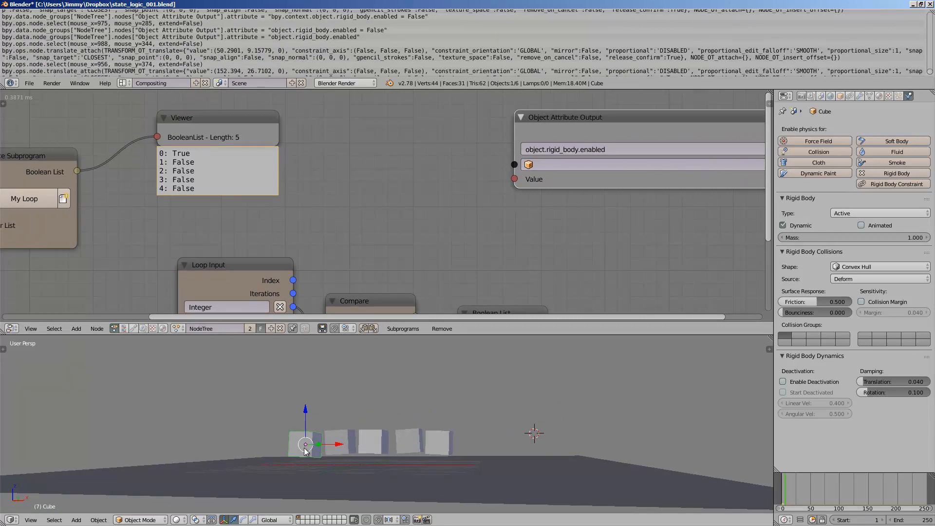
right_click(336, 437, "shift")
right_click(377, 436, "shift")
right_click(411, 437, "shift")
right_click(448, 438, "shift")
mouse_move(474, 405)
middle_mouse_down()
mouse_move(438, 421)
mouse_move(442, 440)
mouse_move(471, 414)
middle_mouse_up()
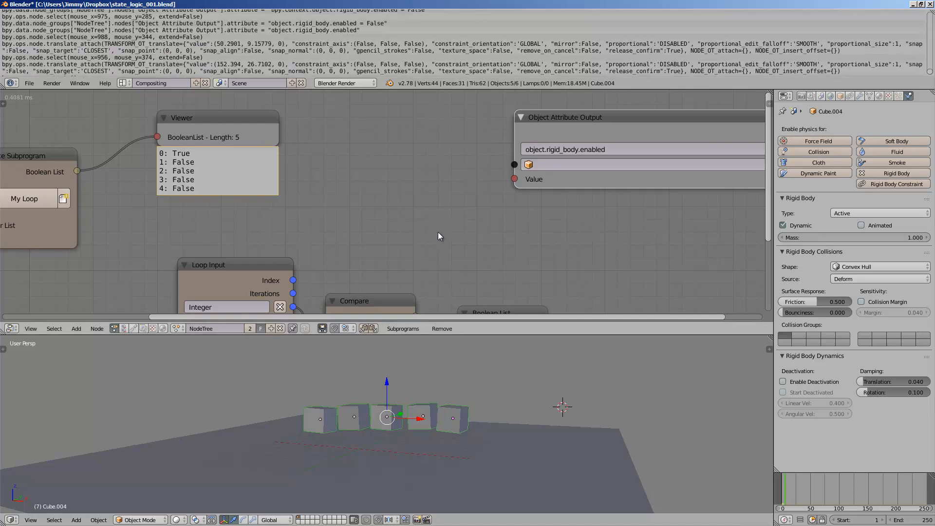
Group the five selected cubes and add an Objects from Group node between the boolean Viewer and the Object Attribute Output node.
middle_click_drag(438, 236, 439, 257)
key("shift+a")
left_click(391, 176)
type("objuec")
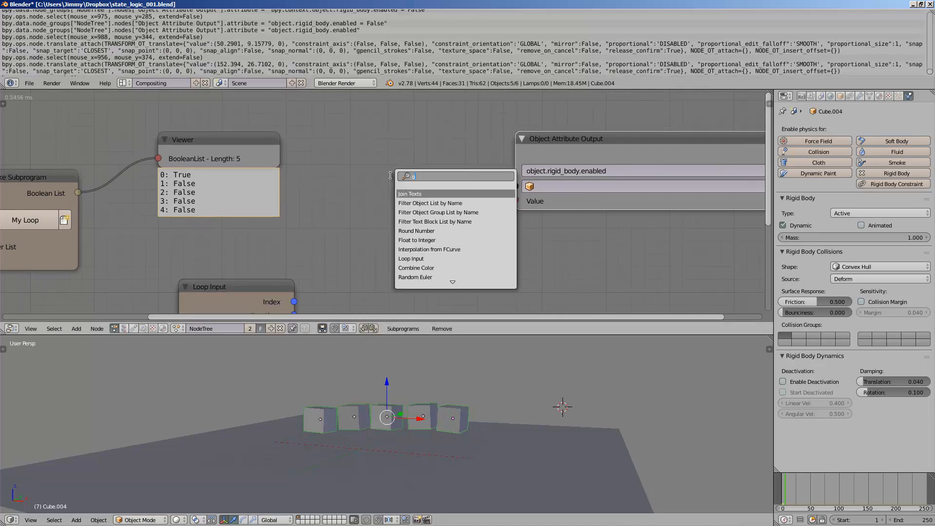
key("BackSpace")
type("ect")
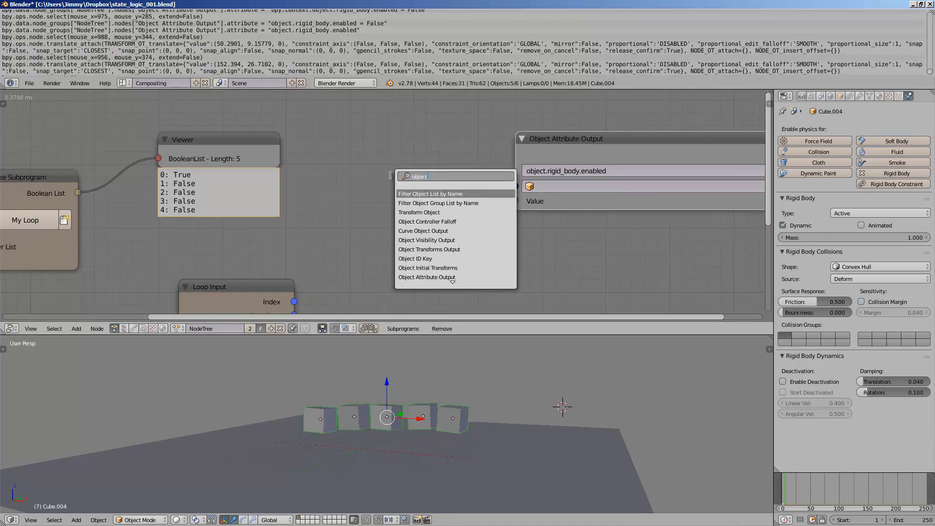
type("s")
key("Return")
left_click(368, 133)
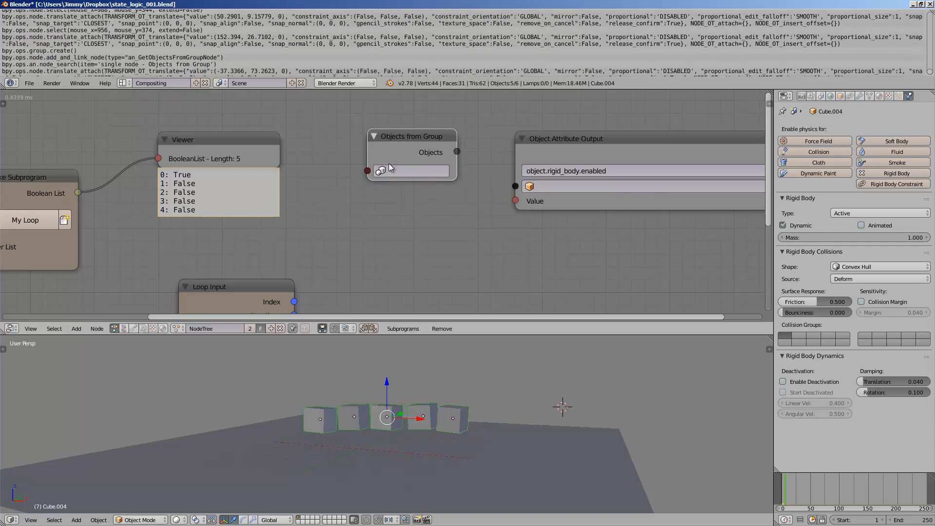
Choose Group in the Objects from Group node and link its Objects output to the Object Attribute Output node's object input.
left_click(414, 171)
left_click(419, 189)
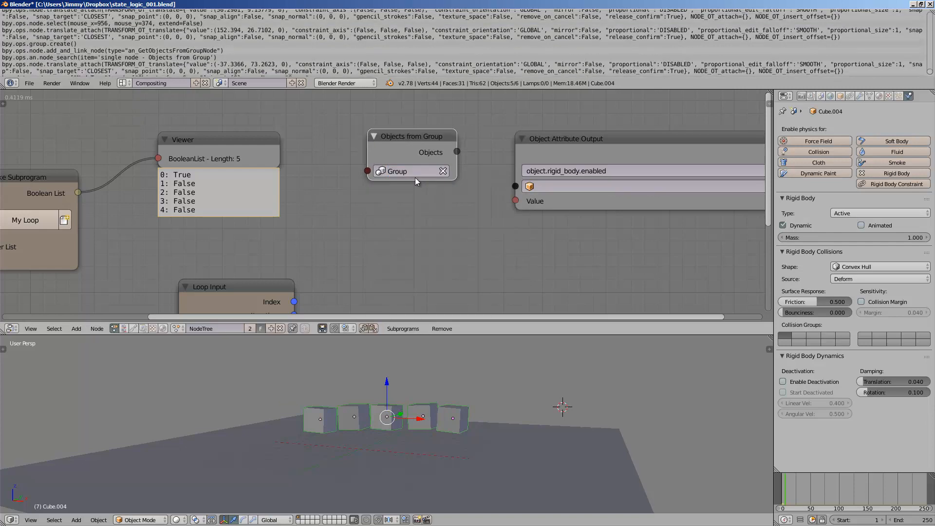
left_click(407, 171)
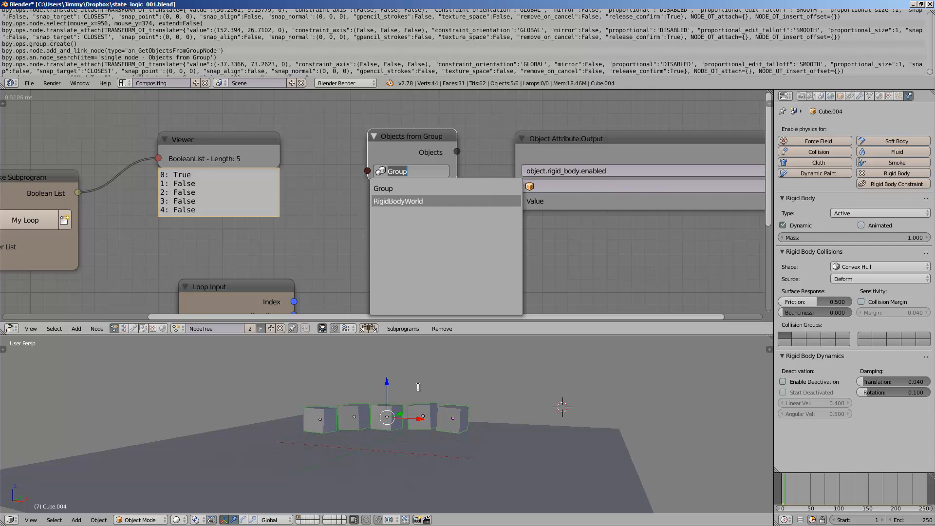
left_click(358, 144)
left_click_drag(431, 138, 510, 189)
middle_click_drag(510, 189, 341, 206)
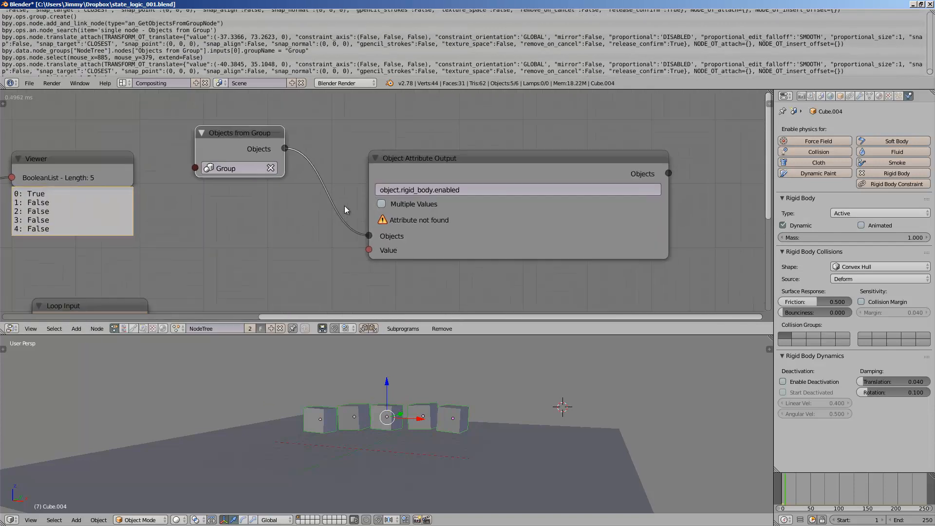
Enable Multiple Values on the Object Attribute Output node and save over state_logic_001.blend.
left_click_drag(433, 164, 462, 144)
left_click(452, 184)
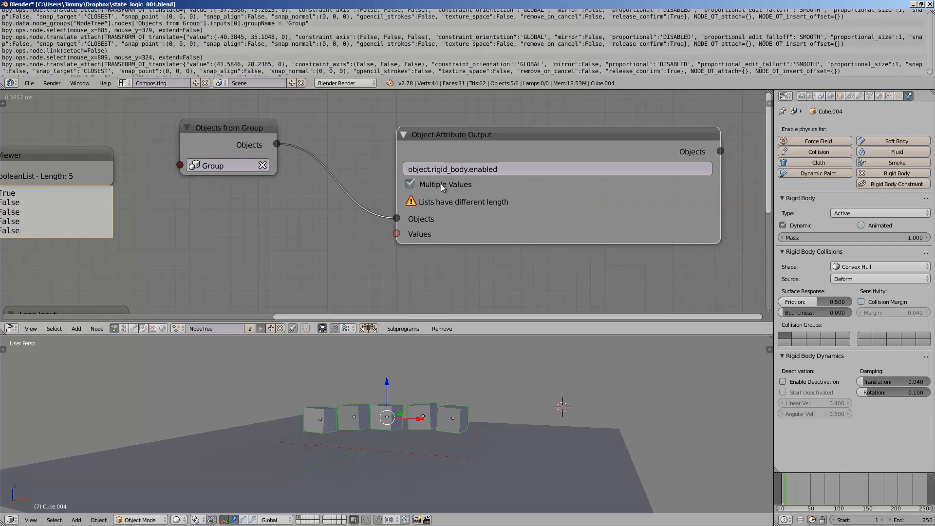
scroll(414, 180, "down", 2)
middle_click_drag(248, 153, 311, 145)
left_click_drag(304, 133, 309, 129)
scroll(290, 152, "down", 2)
middle_click_drag(250, 147, 307, 136)
key("ctrl+s")
left_click(308, 136)
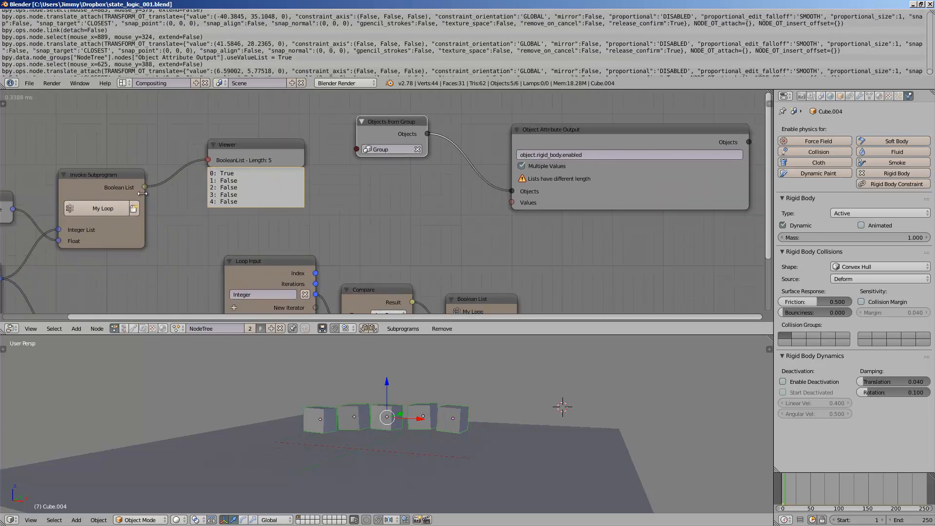
Link the Invoke Subprogram node's Boolean List output to the Object Attribute Output node's Values input and shift that node slightly upward.
middle_click_drag(136, 190, 184, 163)
left_click_drag(189, 161, 556, 176)
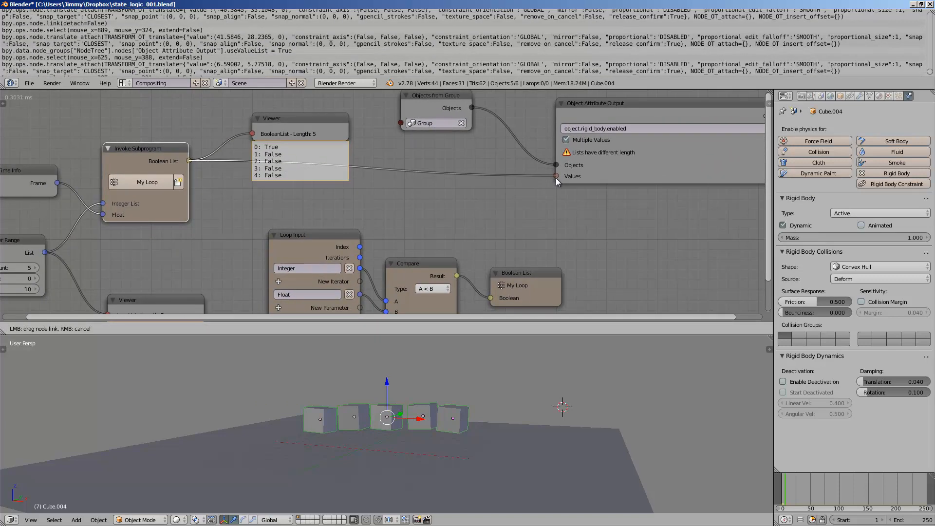
middle_click_drag(506, 207, 364, 213)
left_click_drag(555, 175, 564, 155)
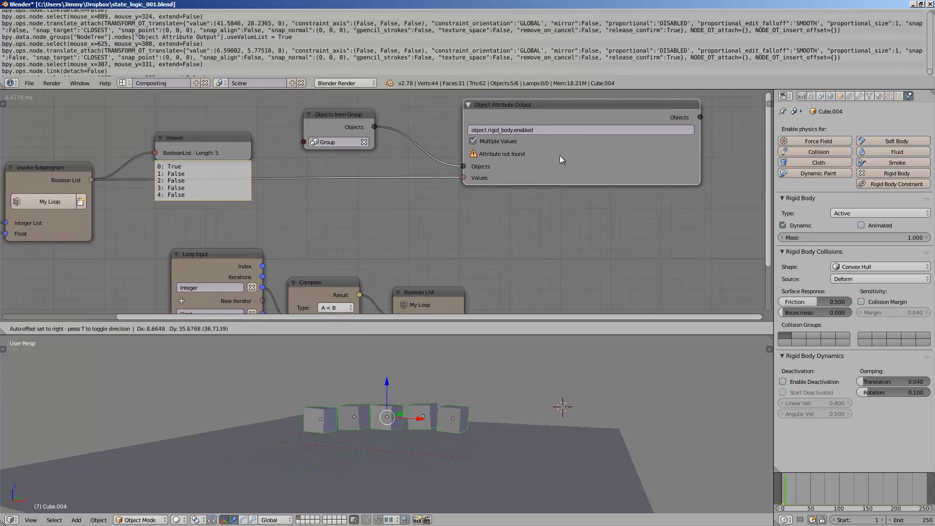
middle_click_drag(396, 195, 410, 194)
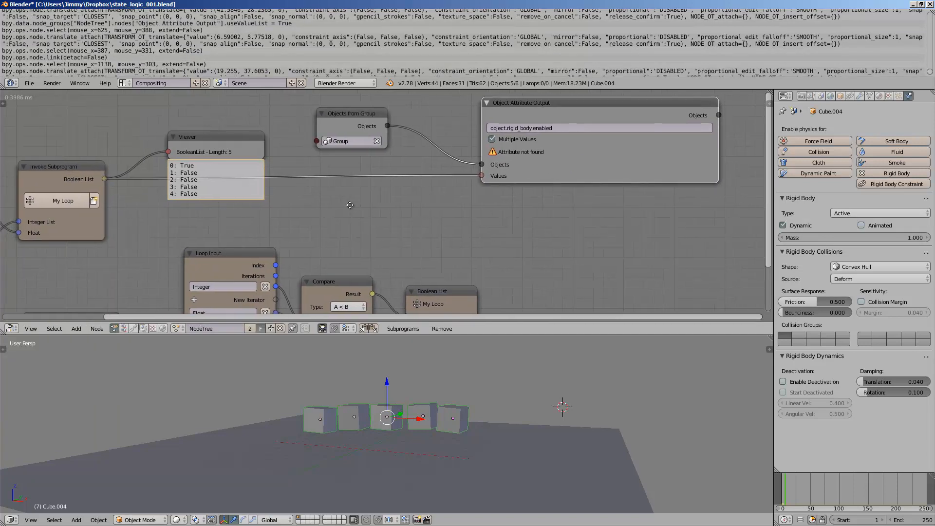
Play the animation from the start to test the cubes' rigid body behaviour, and stop it.
left_click(778, 487)
key("alt+a")
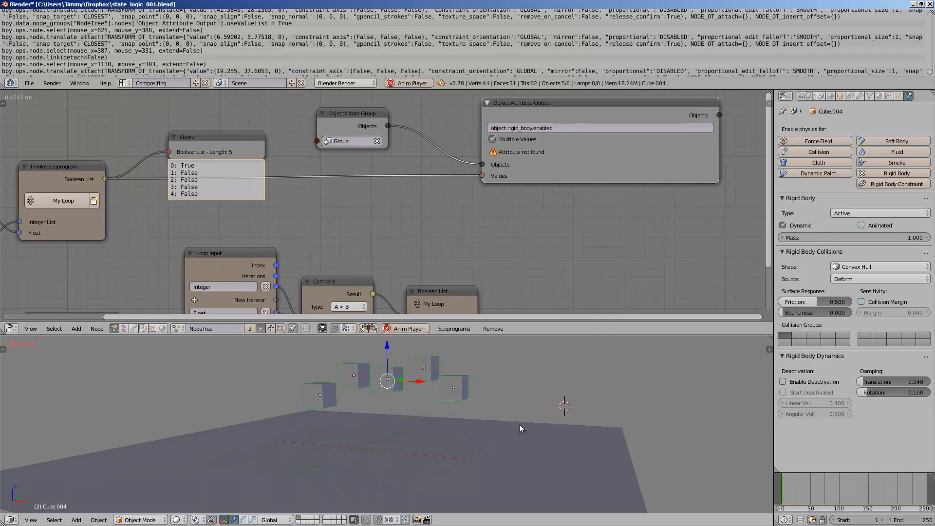
key("Escape")
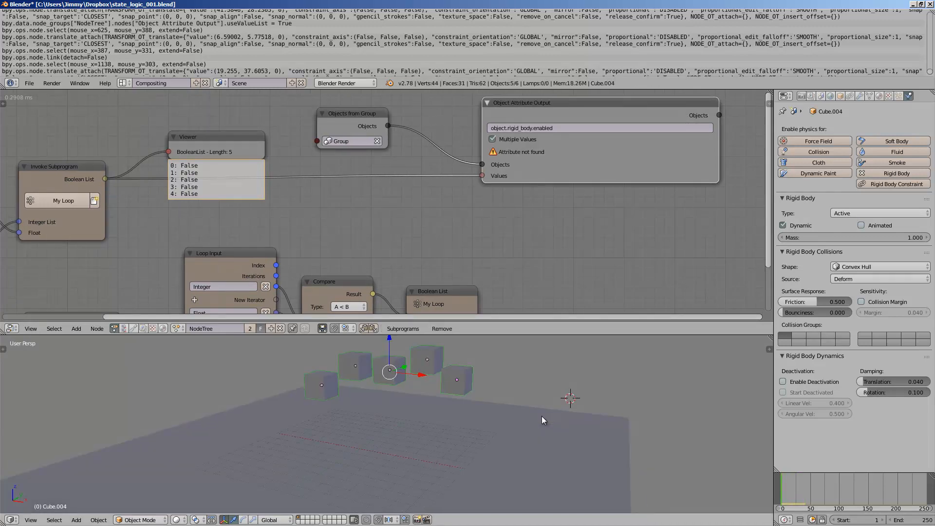
Toggle Multiple Values off and on again on the Object Attribute Output node to check its attribute warning.
scroll(525, 195, "up", 3)
scroll(504, 220, "up", 2)
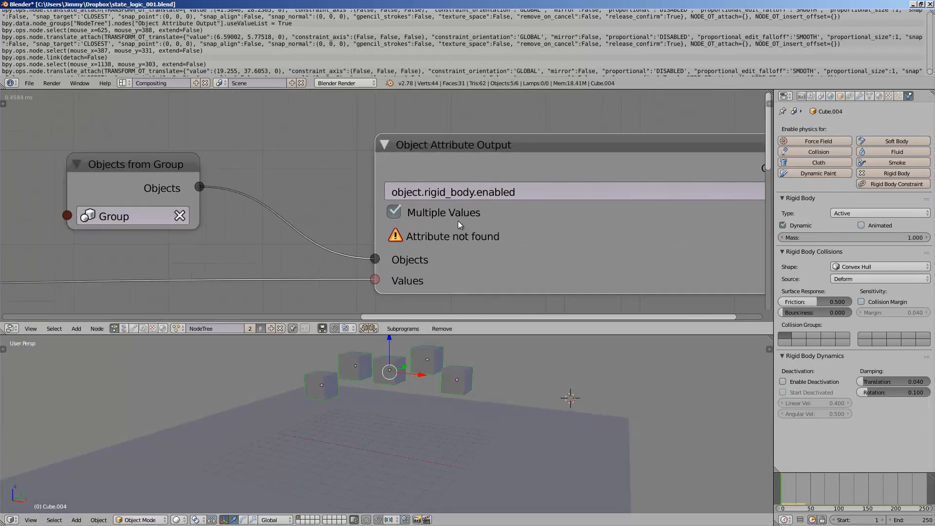
left_click(457, 212)
left_click(458, 211)
left_click(458, 212)
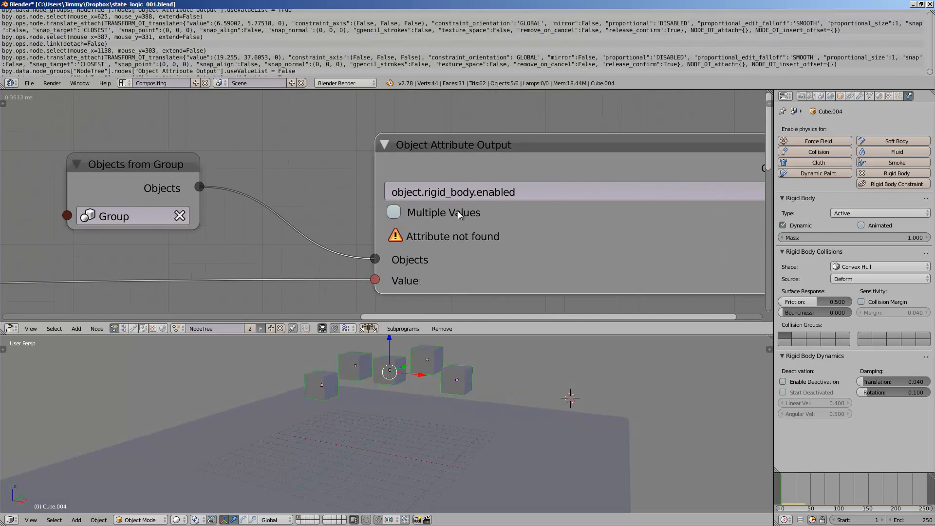
left_click(458, 212)
scroll(458, 211, "down", 1)
left_click_drag(449, 212, 423, 171)
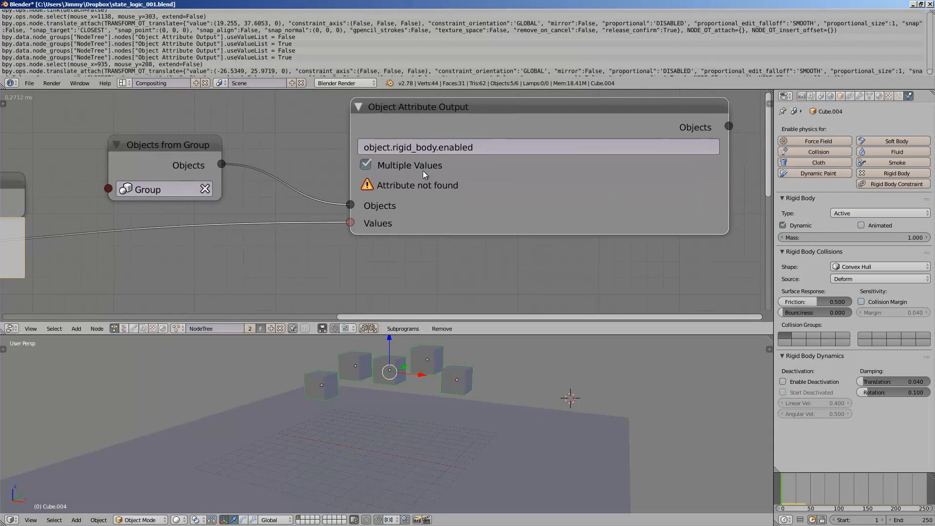
left_click(422, 166)
left_click(423, 166)
scroll(426, 200, "down", 1)
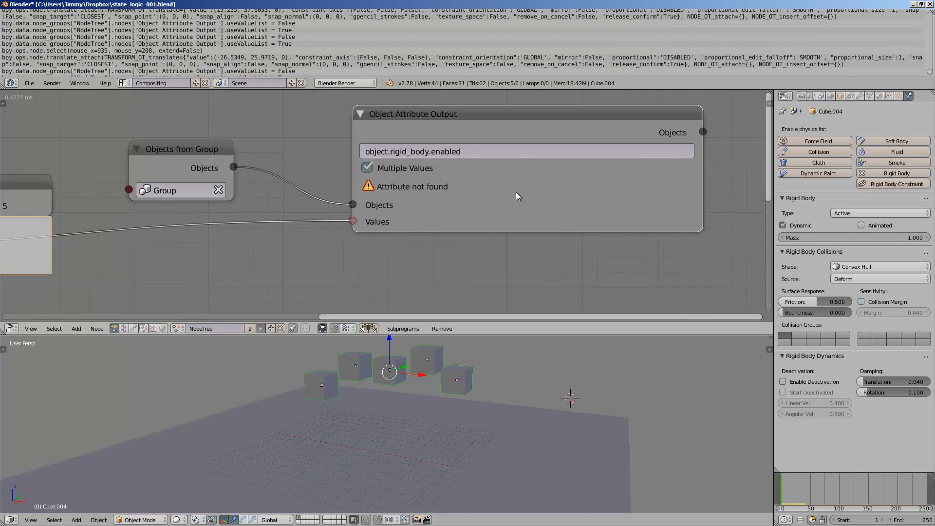
Reposition the Object Attribute Output and Objects from Group nodes, and run the animation again briefly.
left_click_drag(522, 191, 499, 182)
left_click_drag(183, 155, 200, 135)
scroll(378, 246, "up", 1)
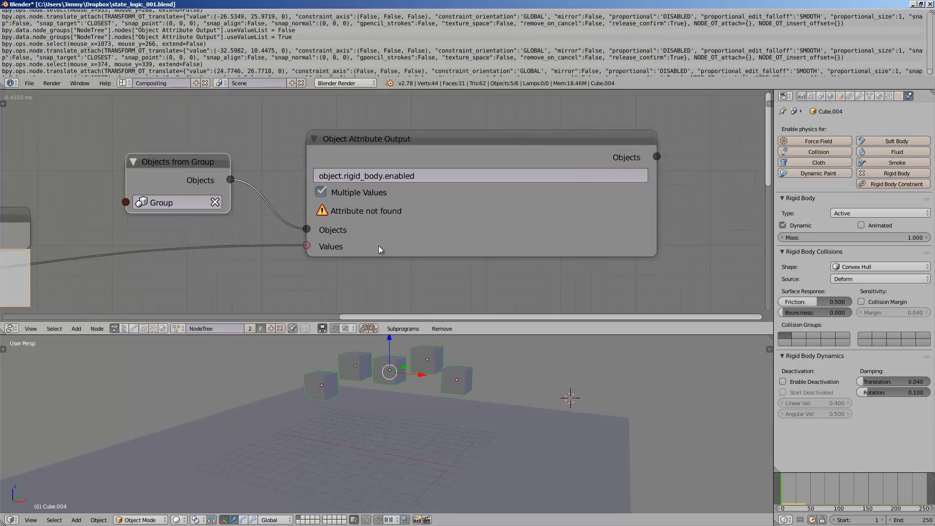
key("alt+a")
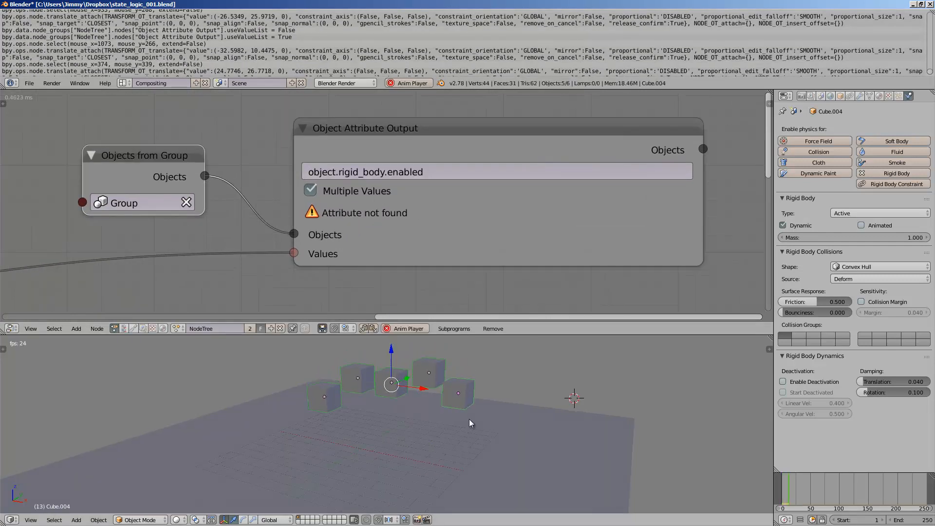
key("Escape")
Remove the leading "object." from the Object Attribute Output path so it reads rigid_body.enabled.
left_click(339, 171)
left_click(340, 171)
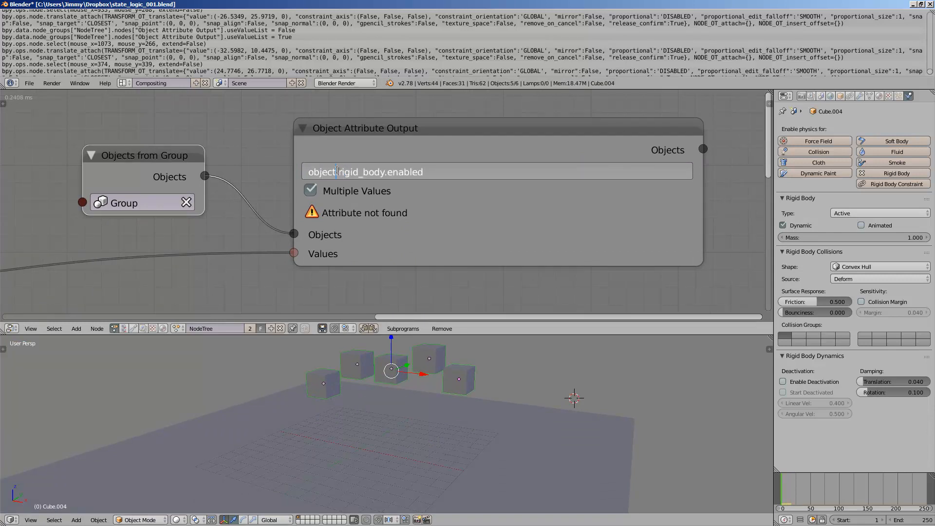
left_click_drag(340, 171, 308, 172)
key("BackSpace")
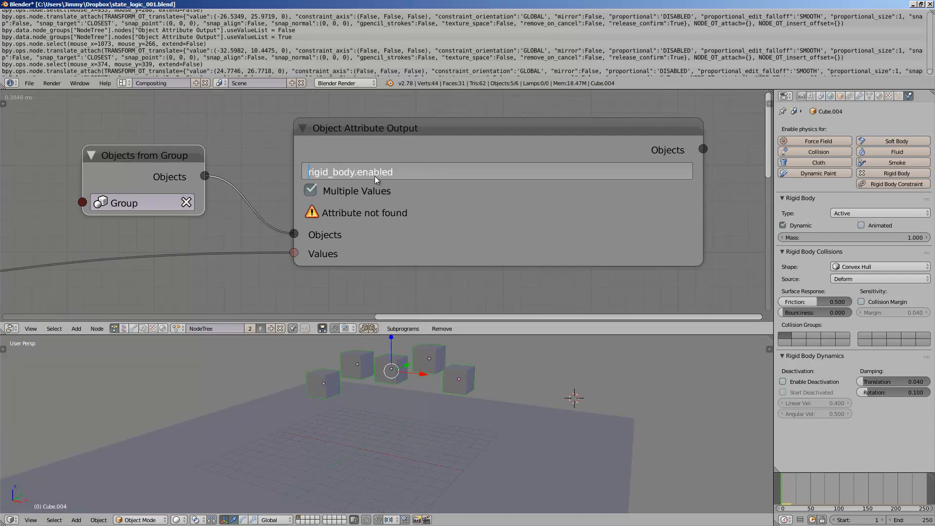
key("Return")
Play the animation twice from different view distances to examine how the cubes fall with the corrected attribute path.
scroll(380, 278, "down", 1)
middle_click_drag(380, 277, 451, 228)
scroll(451, 227, "down", 1)
scroll(490, 417, "down", 3)
mouse_move(493, 437)
middle_mouse_down()
mouse_move(498, 422)
mouse_move(504, 443)
middle_mouse_up()
key("alt+a")
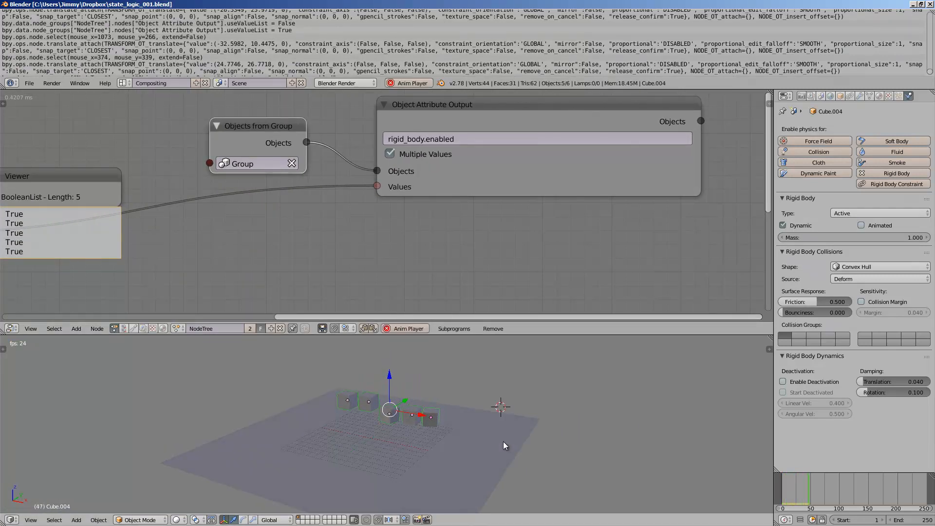
key("Escape")
scroll(486, 431, "up", 3)
middle_click_drag(487, 432, 472, 405)
key("alt+a")
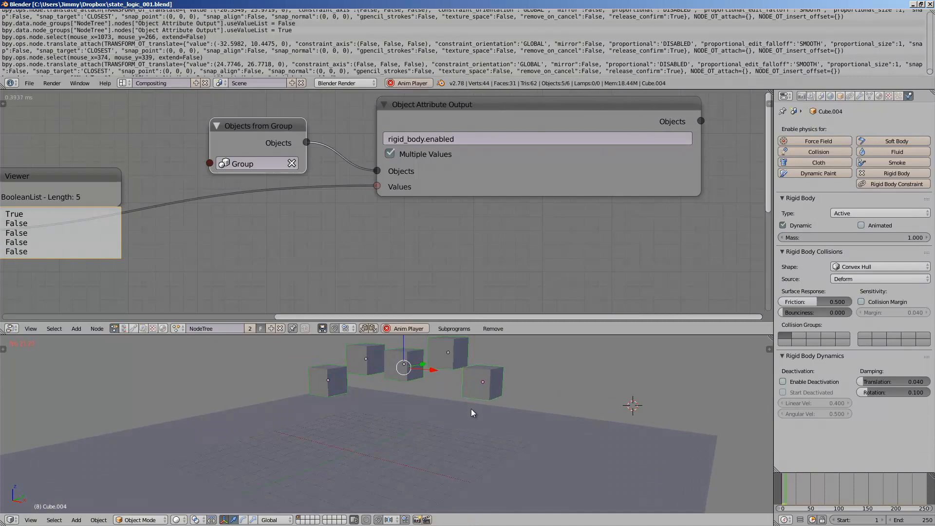
key("Escape")
Save over state_logic_001.blend and collapse the script log area above the node editor.
scroll(242, 208, "down", 1)
middle_click_drag(242, 209, 446, 149)
key("ctrl+s")
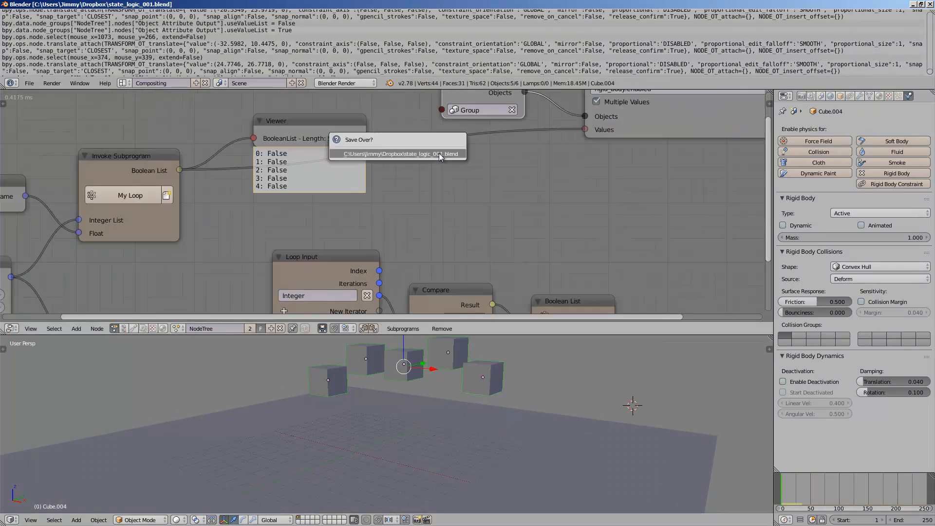
left_click(441, 154)
scroll(298, 189, "down", 2)
middle_click_drag(298, 192, 419, 133)
scroll(420, 133, "up", 3)
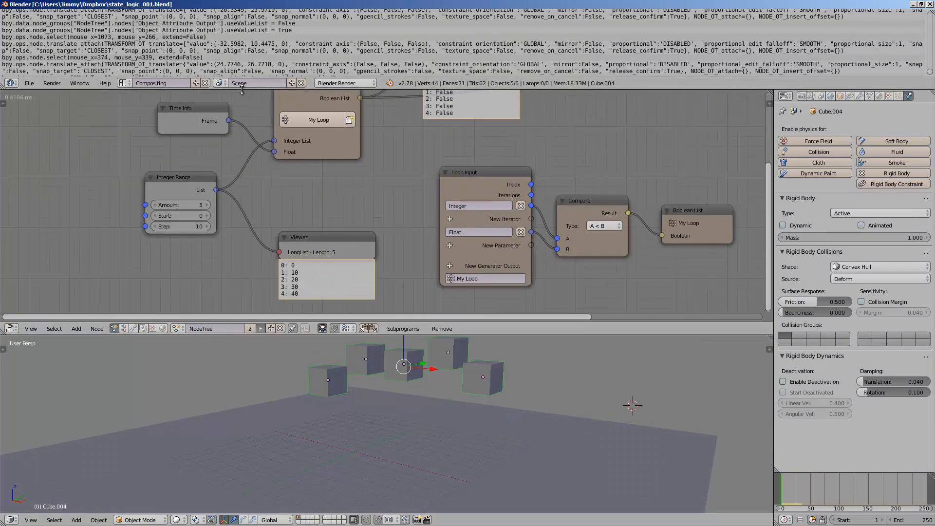
left_click_drag(242, 90, 245, 25)
Set the Integer Range node's Step to 25 and save the file.
scroll(250, 82, "up", 2)
scroll(251, 85, "up", 1)
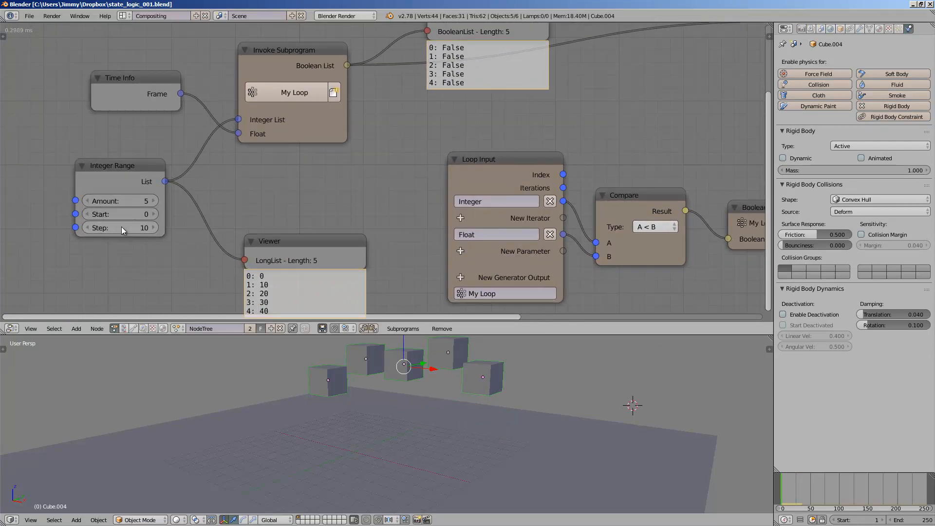
left_click(156, 194)
type("25")
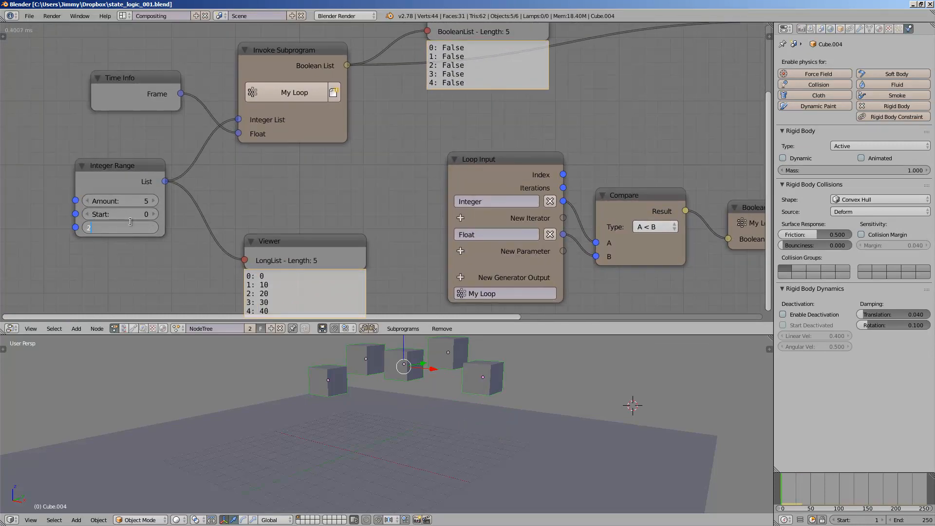
key("Return")
scroll(397, 175, "down", 1)
middle_click_drag(396, 174, 279, 189)
key("ctrl+s")
left_click(278, 188)
Deselect all objects and play the animation to examine the cubes' drop timing.
middle_click_drag(397, 384, 387, 392)
scroll(450, 400, "down", 3)
scroll(449, 396, "up", 3)
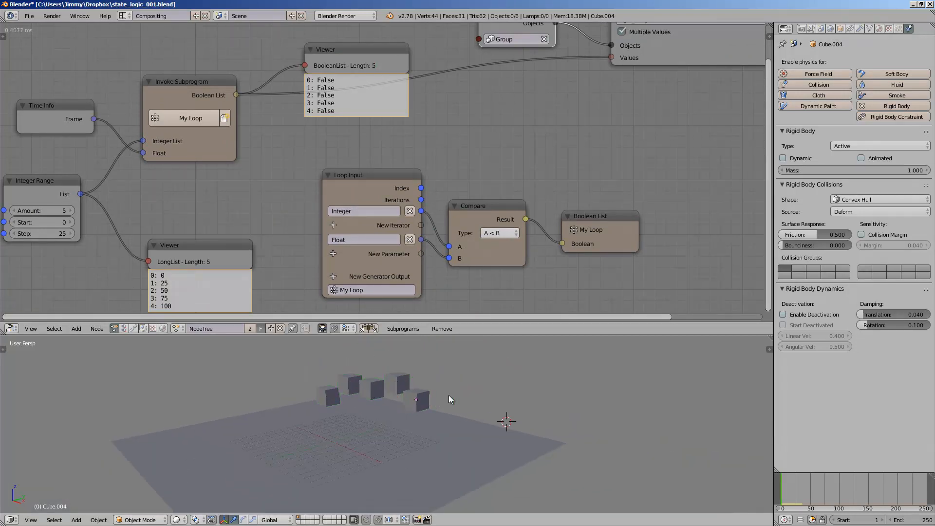
key("alt+a")
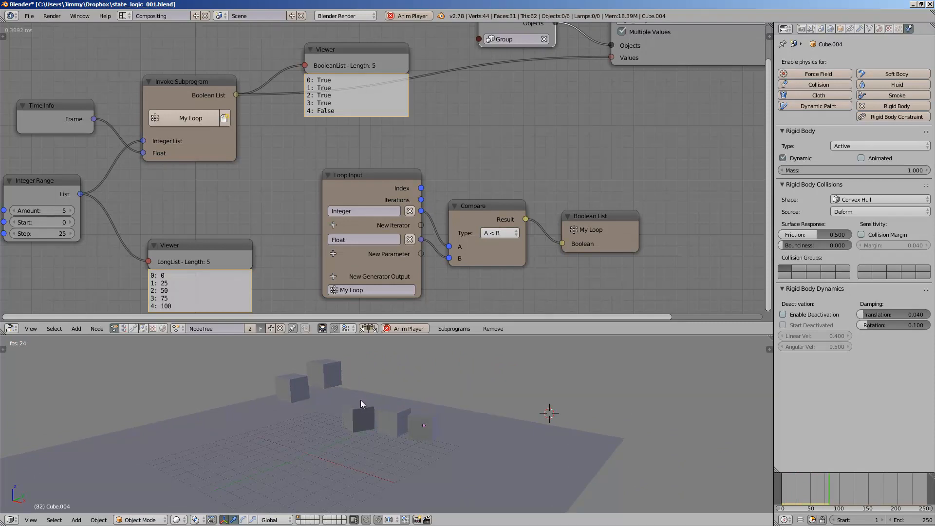
middle_click_drag(360, 399, 411, 393)
key("Escape")
Tilt Cube.004 and Cube.003 to arbitrary angles with free trackball rotation.
right_click(425, 388)
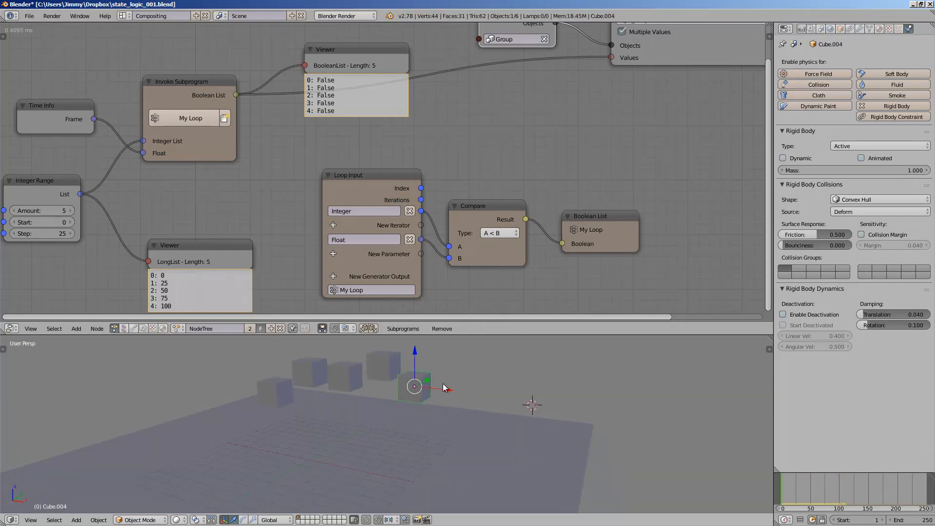
key("r")
key("r")
left_click(437, 391)
right_click(389, 362)
key("r")
key("r")
left_click(374, 369)
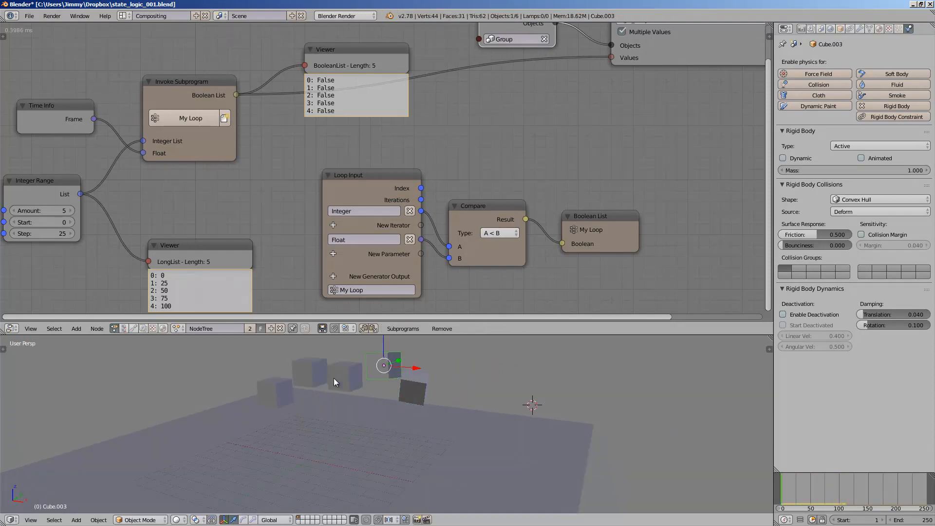
Tilt Cube.002, Cube.001 and Cube to arbitrary angles with free trackball rotation.
right_click(335, 379)
key("r")
key("r")
left_click(355, 391)
right_click(301, 366)
key("r")
key("r")
left_click(285, 353)
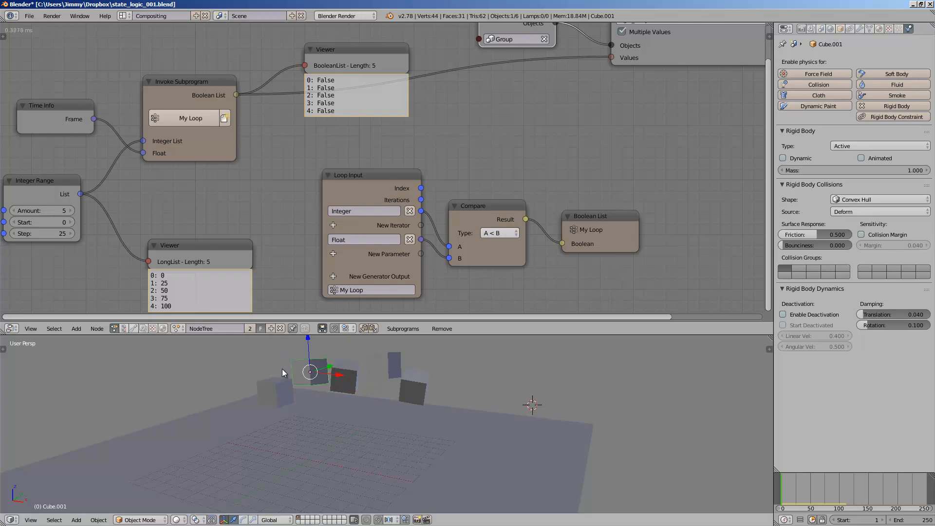
right_click(280, 382)
key("r")
key("r")
left_click(269, 364)
Deselect everything and play the animation to examine how the tilted cubes drop one after another.
middle_click_drag(439, 388, 460, 381)
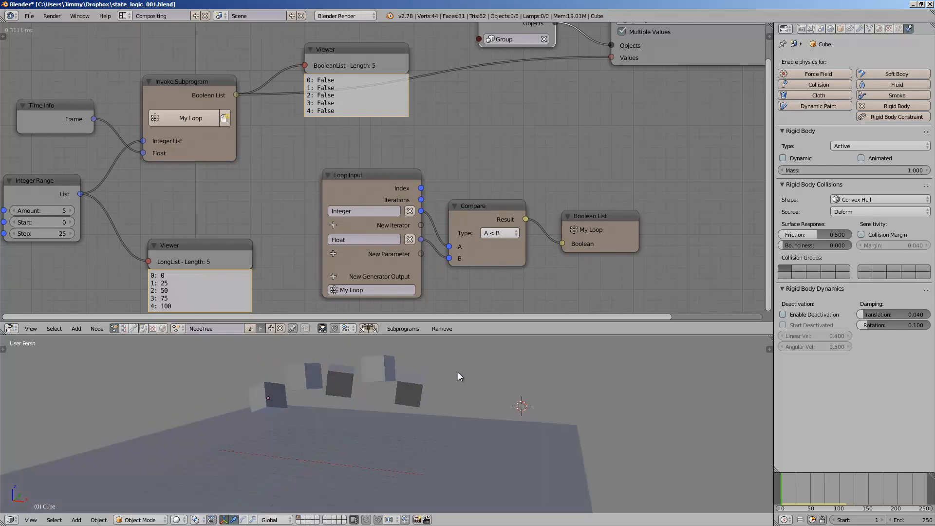
key("alt+a")
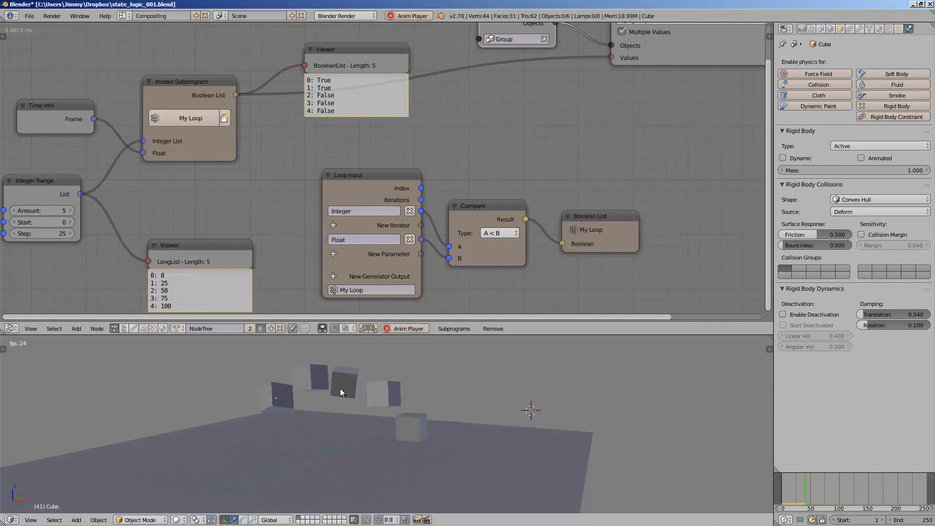
middle_click_drag(346, 394, 505, 404)
key("Escape")
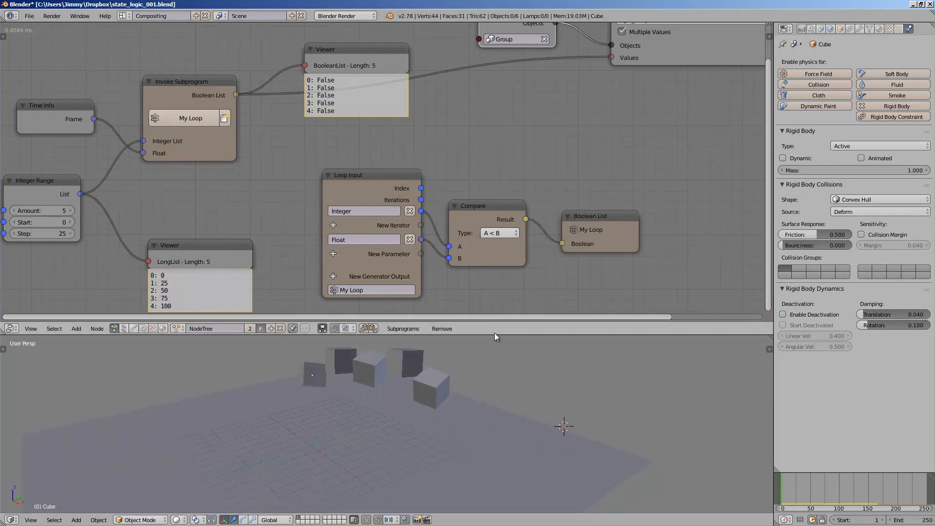
Select the tilted cubes one at a time to check their order in the group, ending on the plane.
scroll(285, 165, "down", 3)
scroll(285, 163, "up", 1)
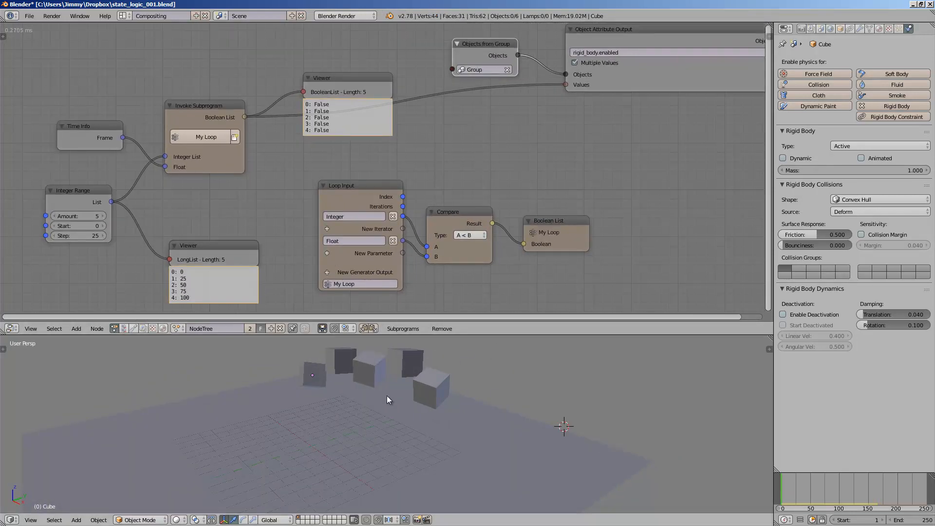
middle_click_drag(386, 396, 393, 366)
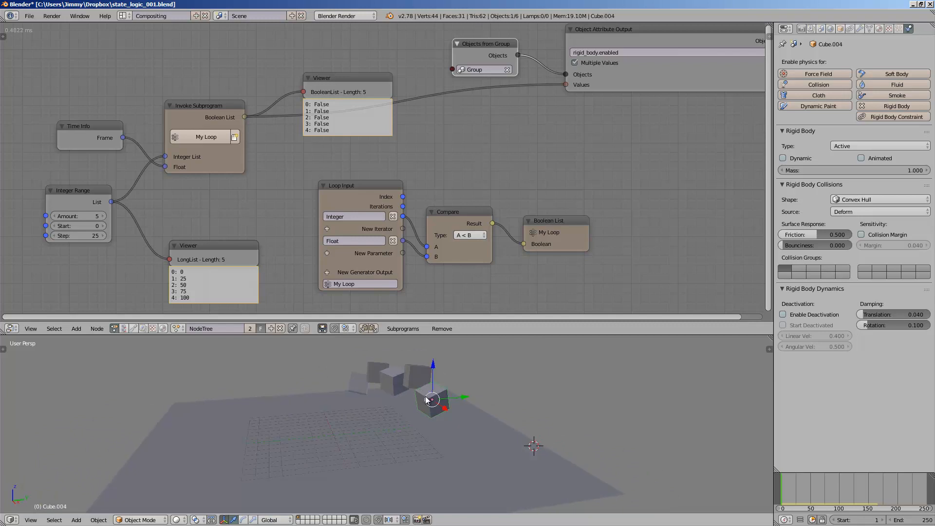
right_click(419, 380)
right_click(373, 378)
right_click(326, 385)
middle_click_drag(326, 385, 392, 403)
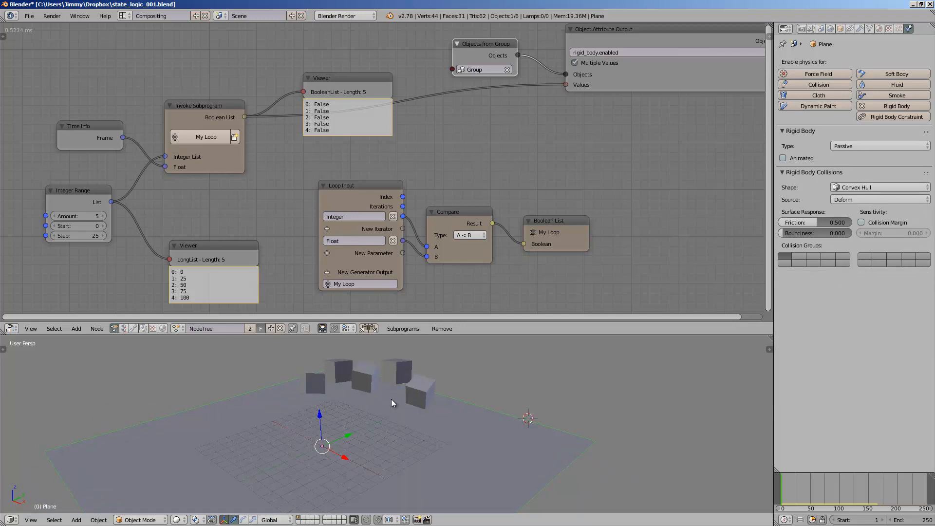